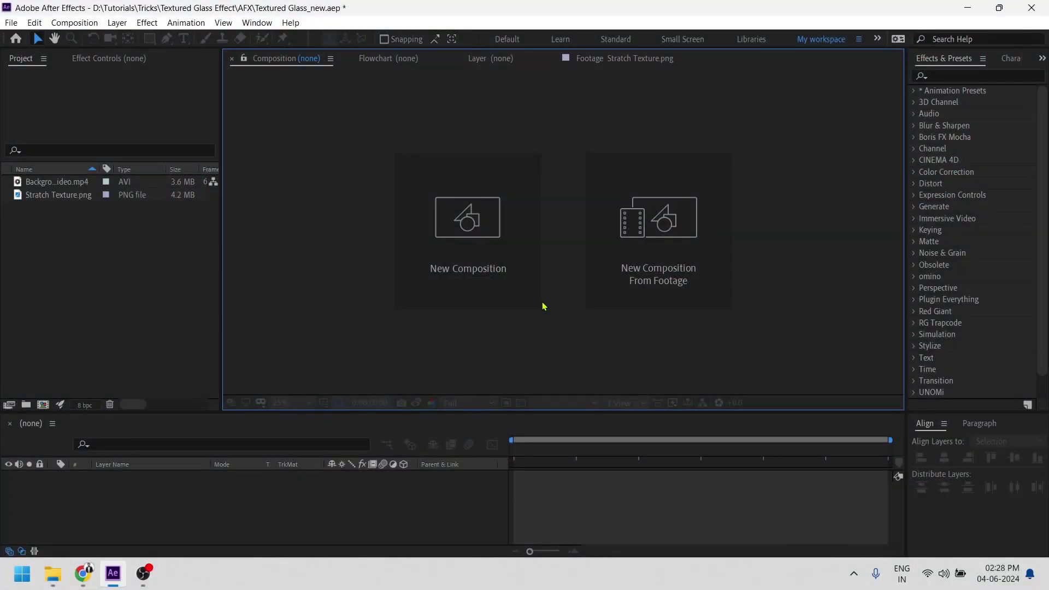
# Create a new 2560×1440, 60 fps composition named 'Texture Glass'.
pyautogui.click(511, 311)
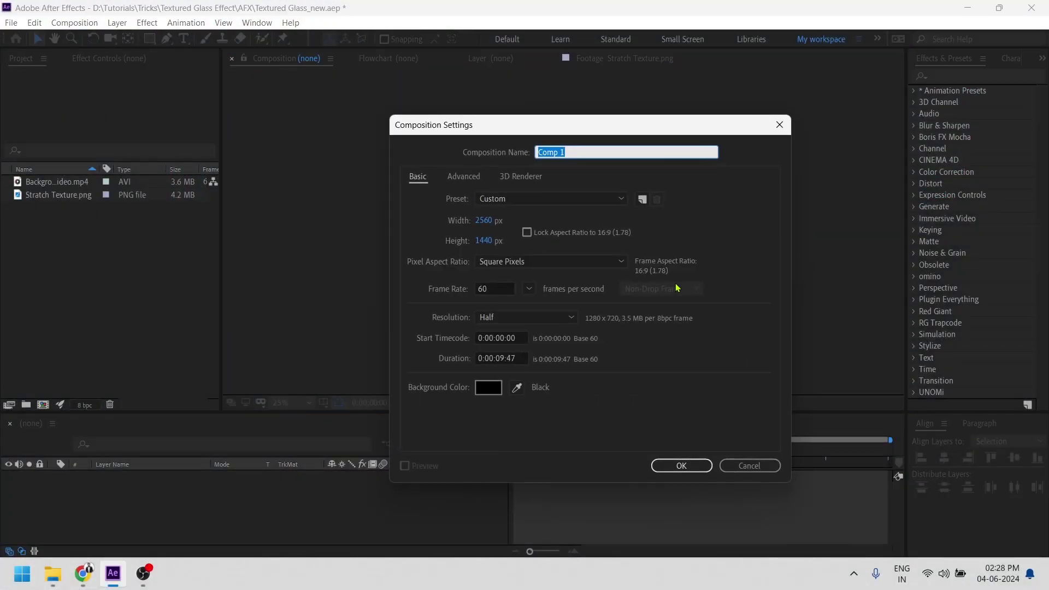
pyautogui.write('Texture Glass')
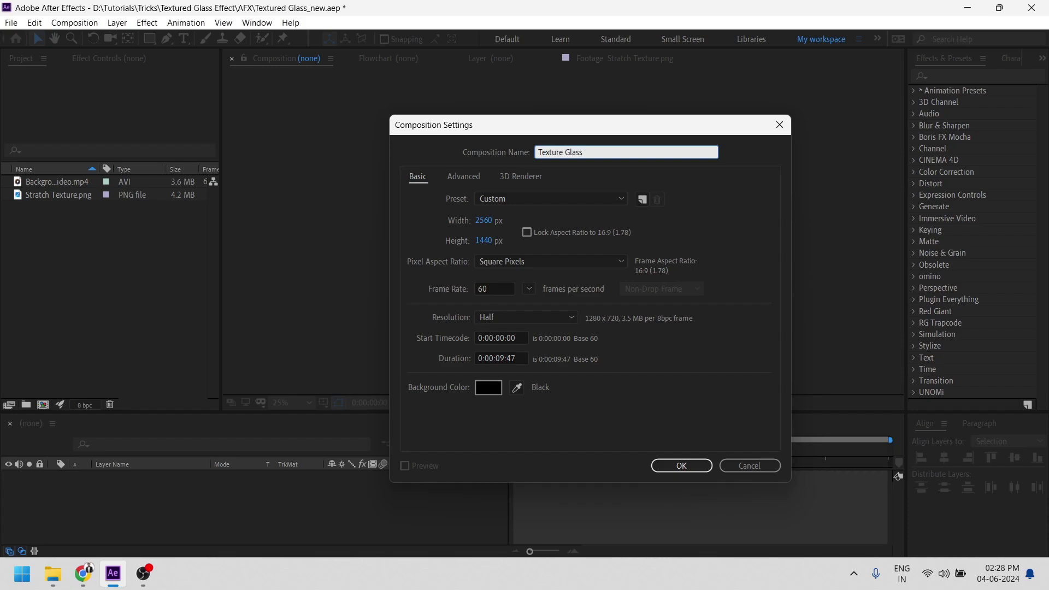
pyautogui.press('Return')
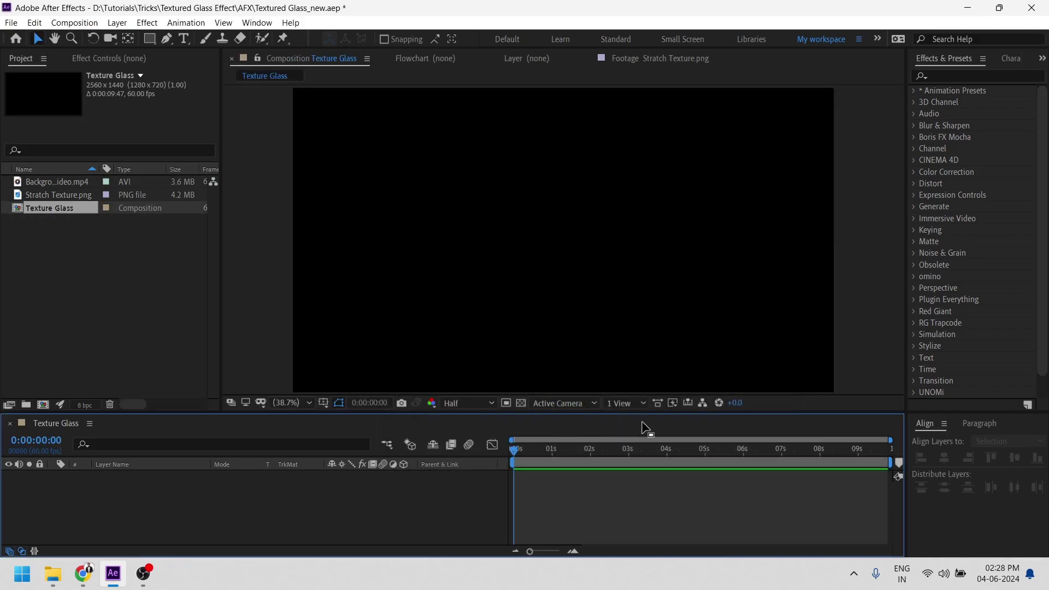
# Draw a large white rectangle with the Rectangle tool and centre it vertically.
pyautogui.click(149, 39)
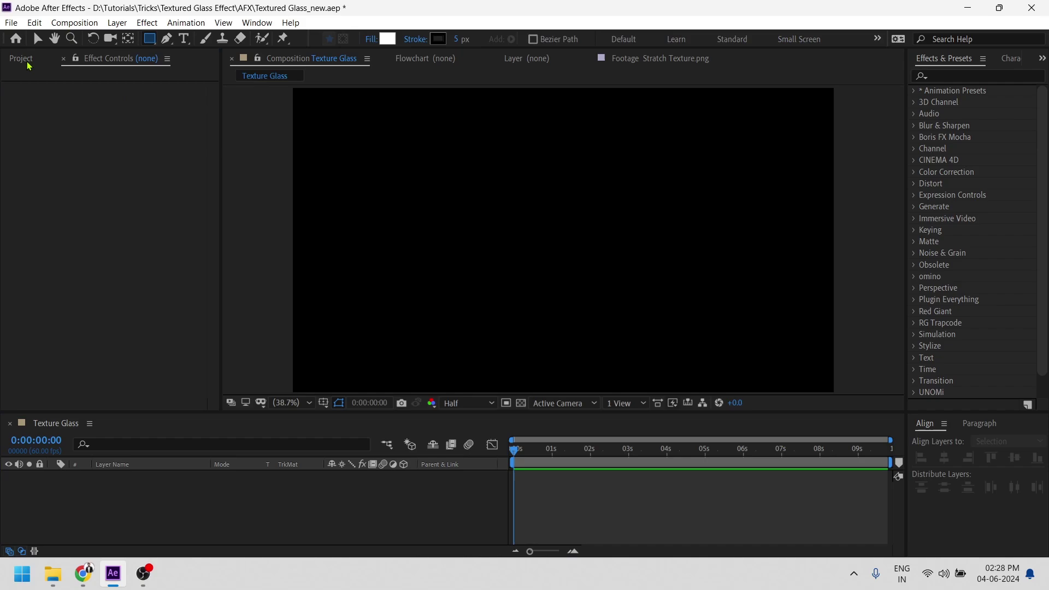
pyautogui.moveTo(363, 156)
pyautogui.mouseDown()
pyautogui.moveTo(614, 321)
pyautogui.moveTo(765, 338)
pyautogui.mouseUp()
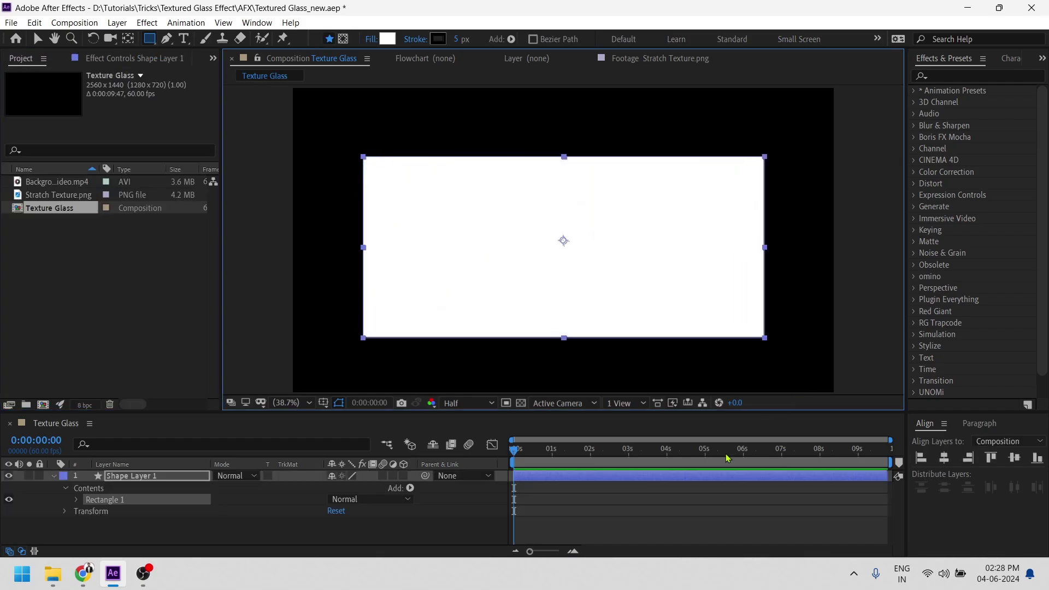
pyautogui.click(100, 473)
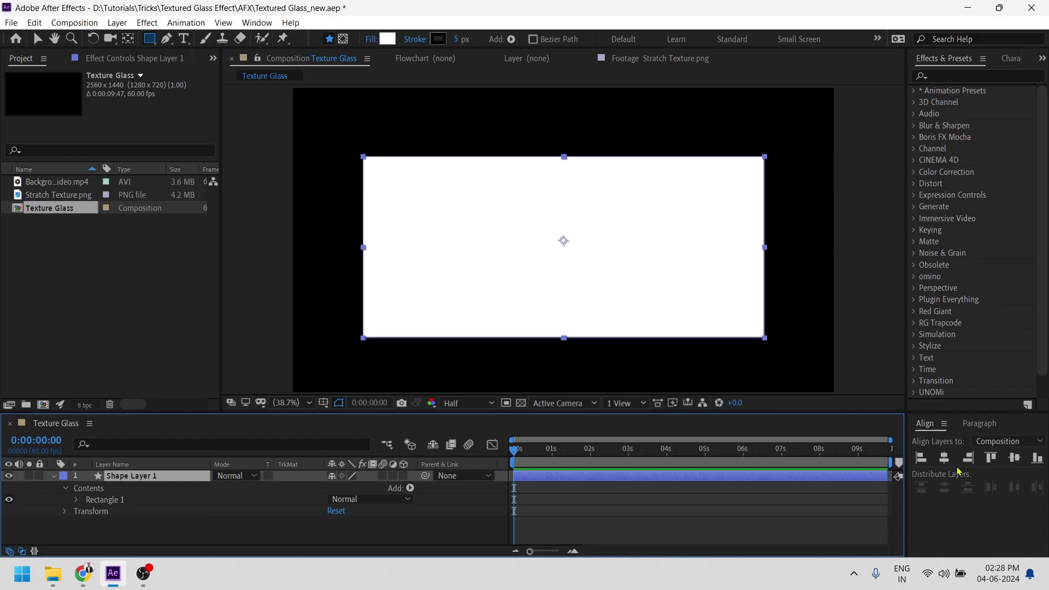
pyautogui.click(944, 458)
pyautogui.click(1015, 459)
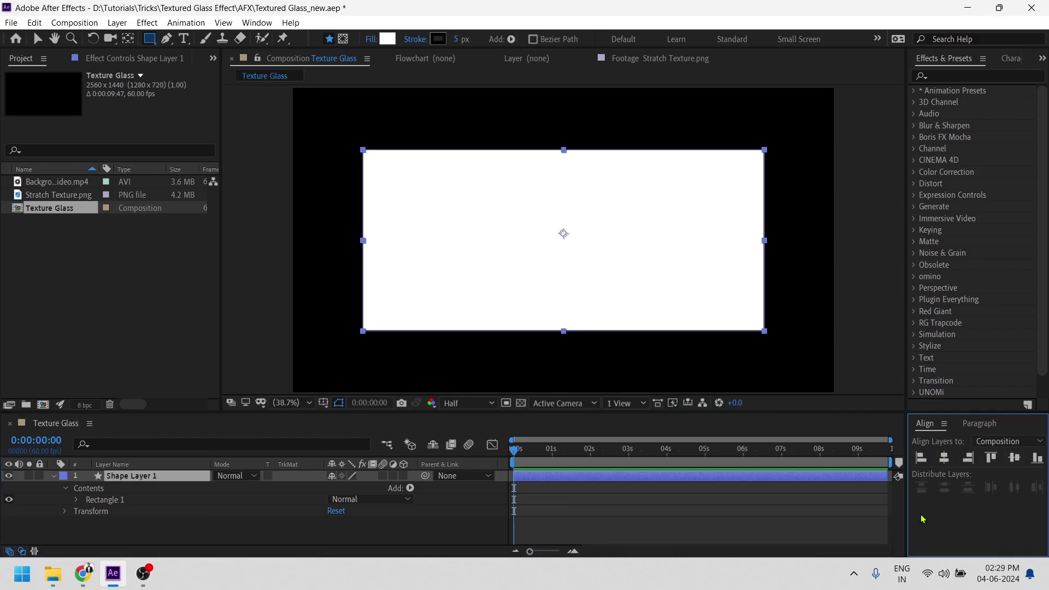
# Raise Rectangle Path 1 Roundness so the corners are strongly rounded.
pyautogui.click(547, 315)
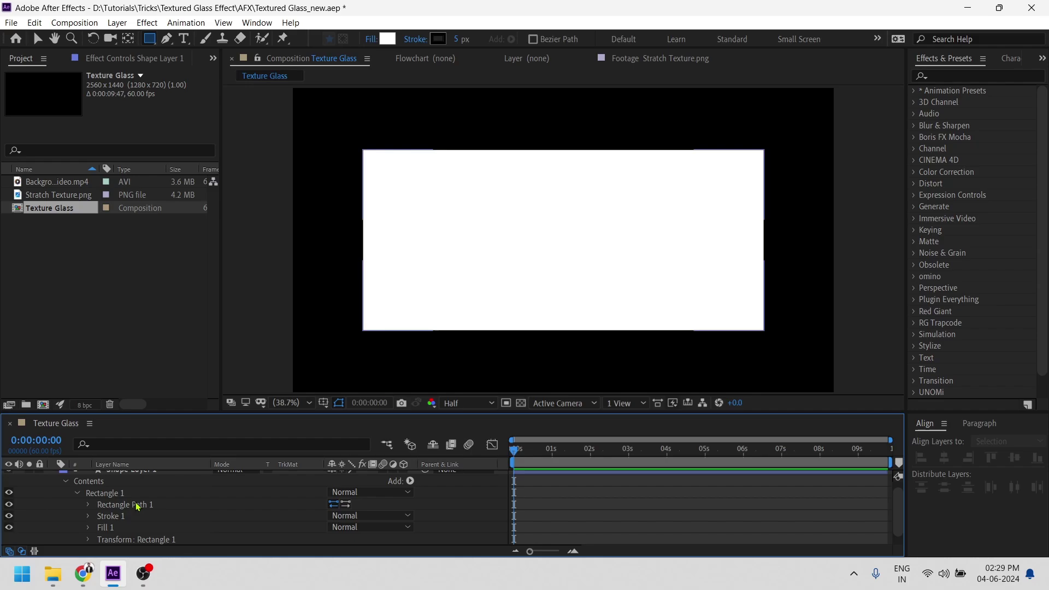
pyautogui.click(88, 505)
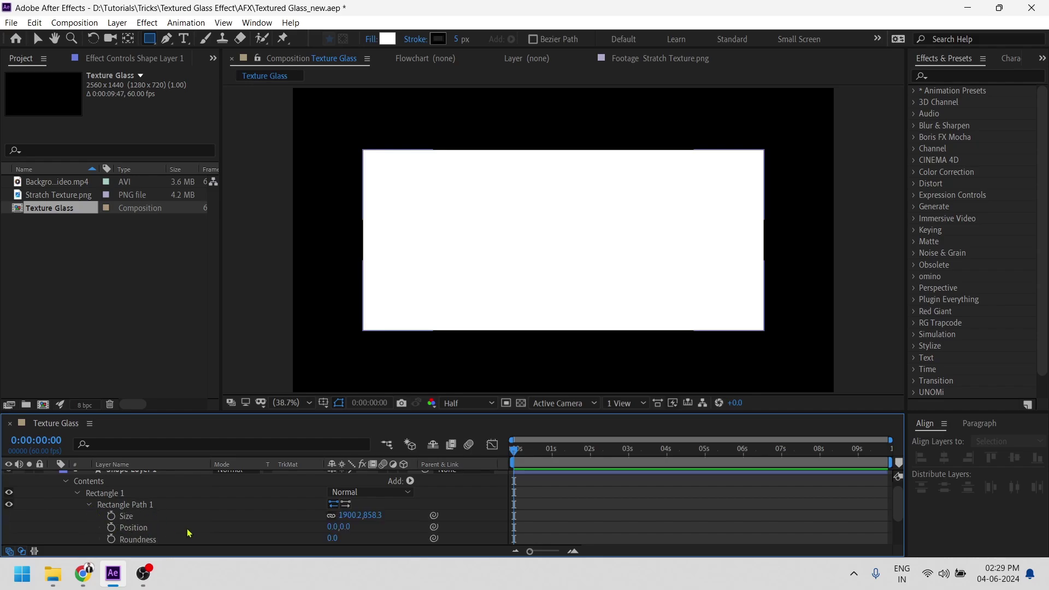
pyautogui.moveTo(332, 538); pyautogui.dragTo(404, 542)
pyautogui.scroll(1, 240, 511)
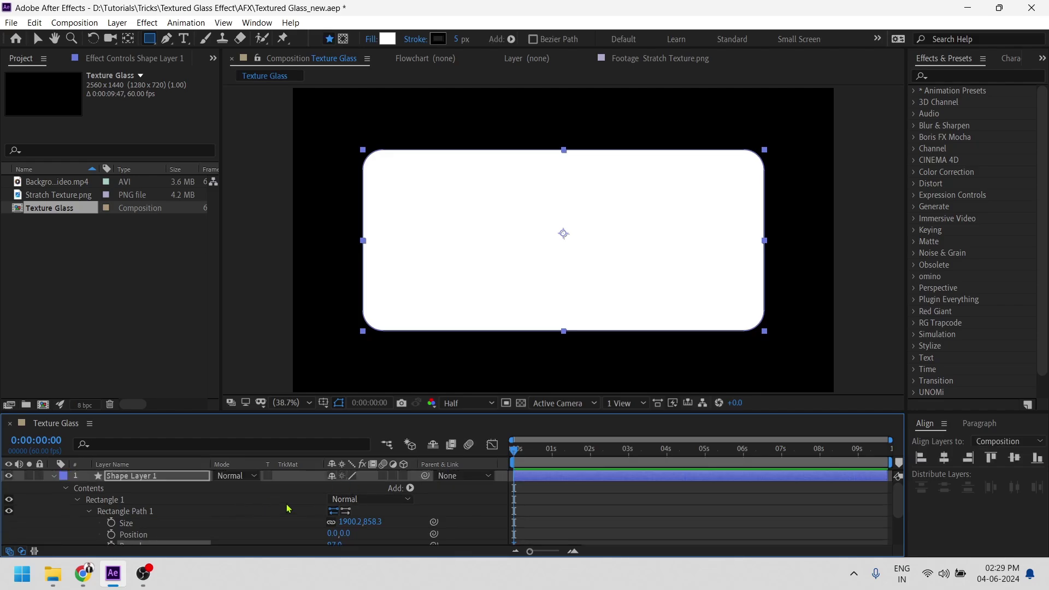
# Rename Shape Layer 1 to 'Glass' and make it an adjustment layer.
pyautogui.click(53, 476)
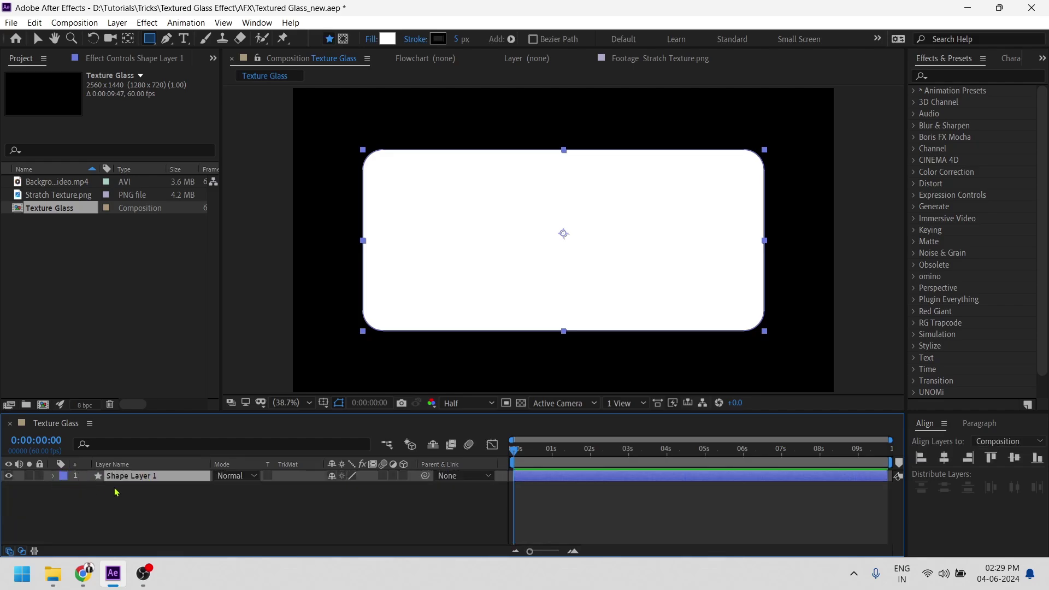
pyautogui.press('Return')
pyautogui.write('Glass')
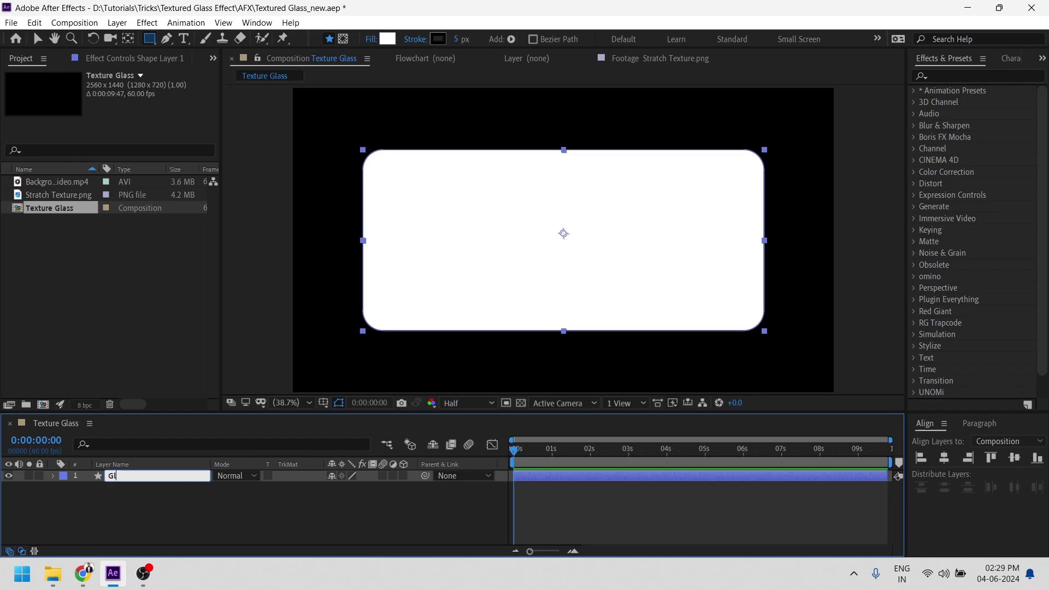
pyautogui.click(164, 503)
pyautogui.click(167, 478)
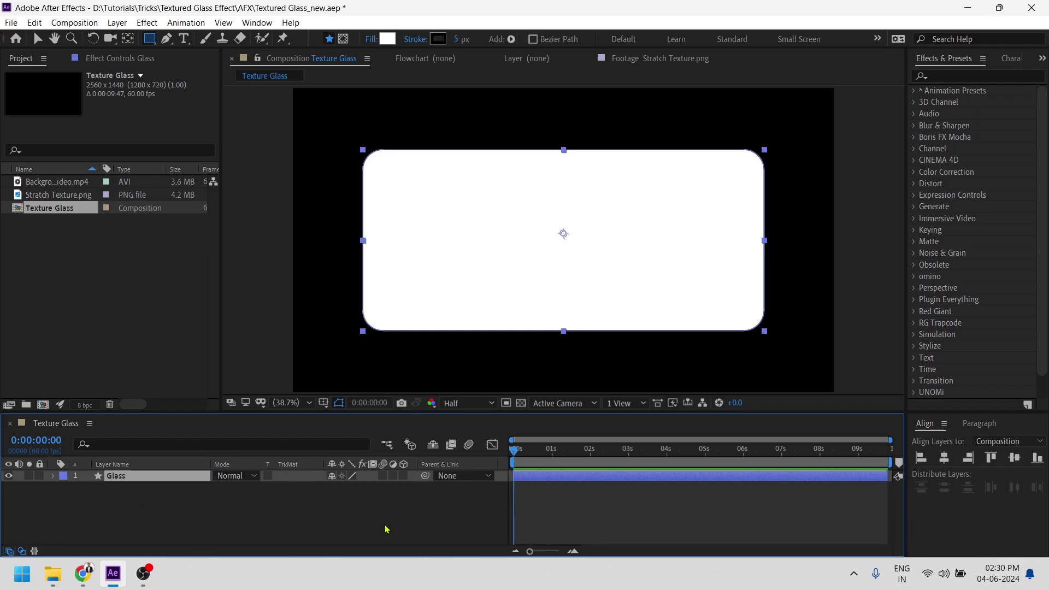
pyautogui.click(393, 476)
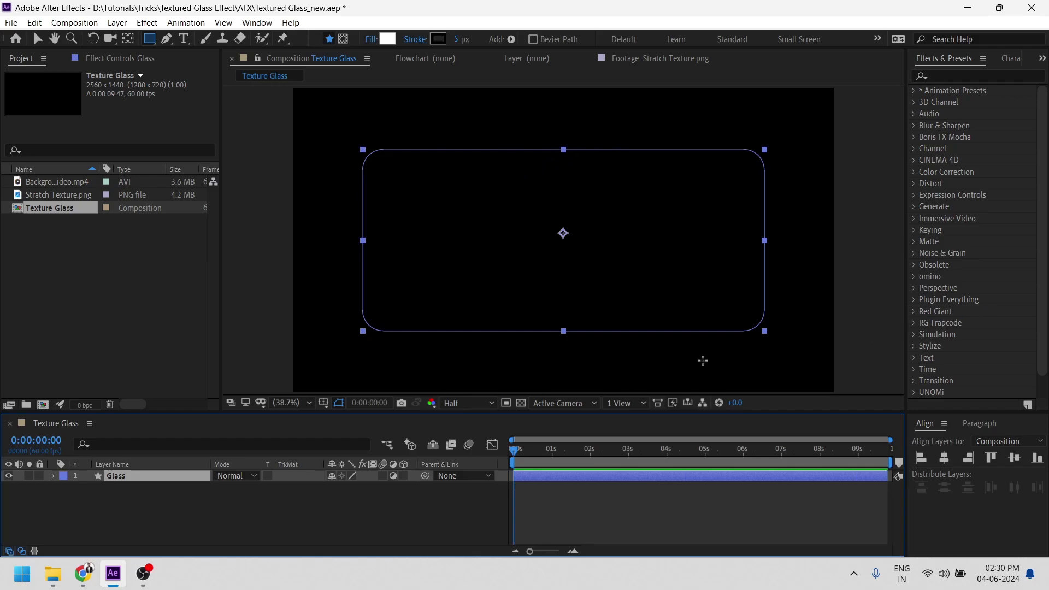
# Apply Fast Box Blur from Effects & Presets to the Glass layer.
pyautogui.click(155, 529)
pyautogui.click(166, 479)
pyautogui.click(969, 76)
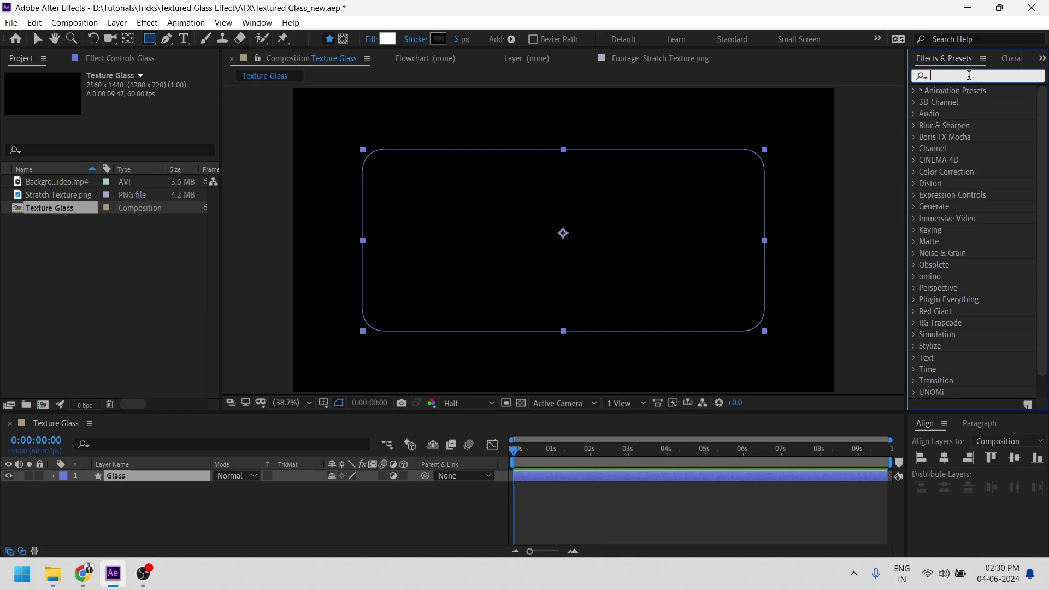
pyautogui.write('fast box')
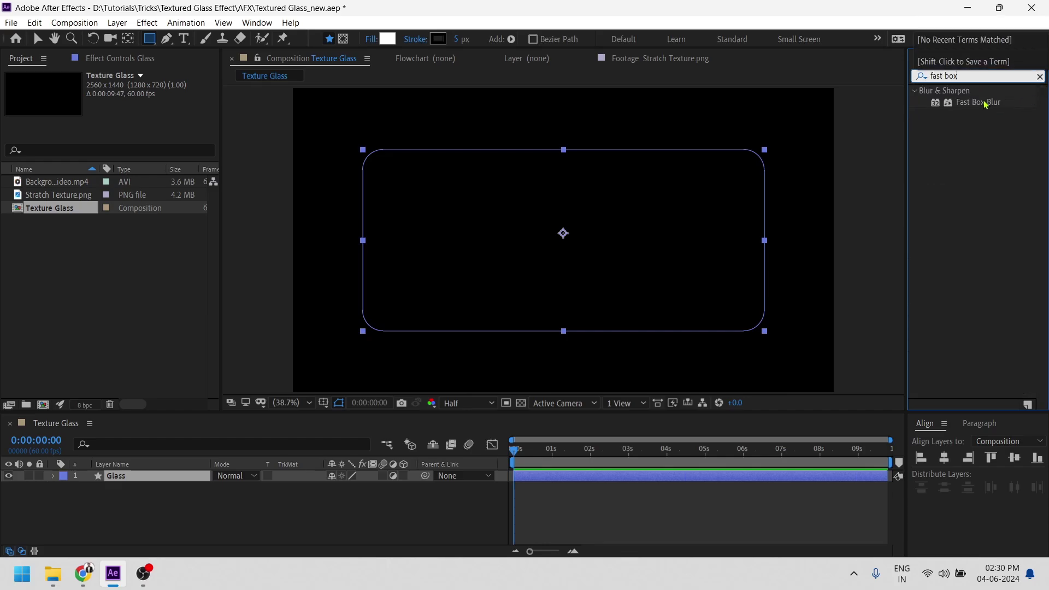
pyautogui.moveTo(985, 104); pyautogui.dragTo(180, 476)
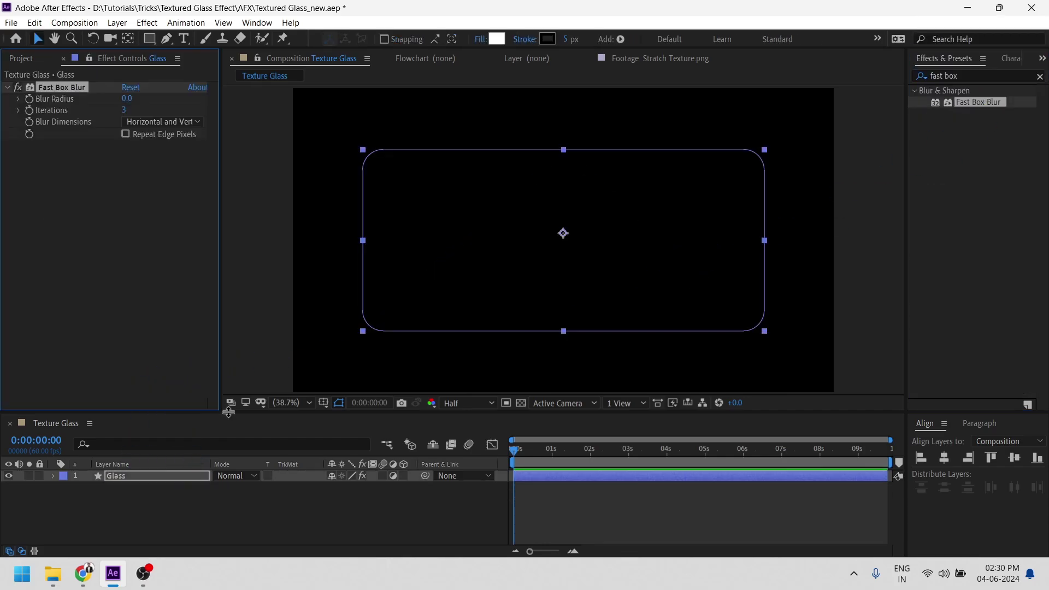
pyautogui.click(189, 499)
# Set Fast Box Blur's Blur Radius to 50 and Iterations to 8.
pyautogui.click(126, 99)
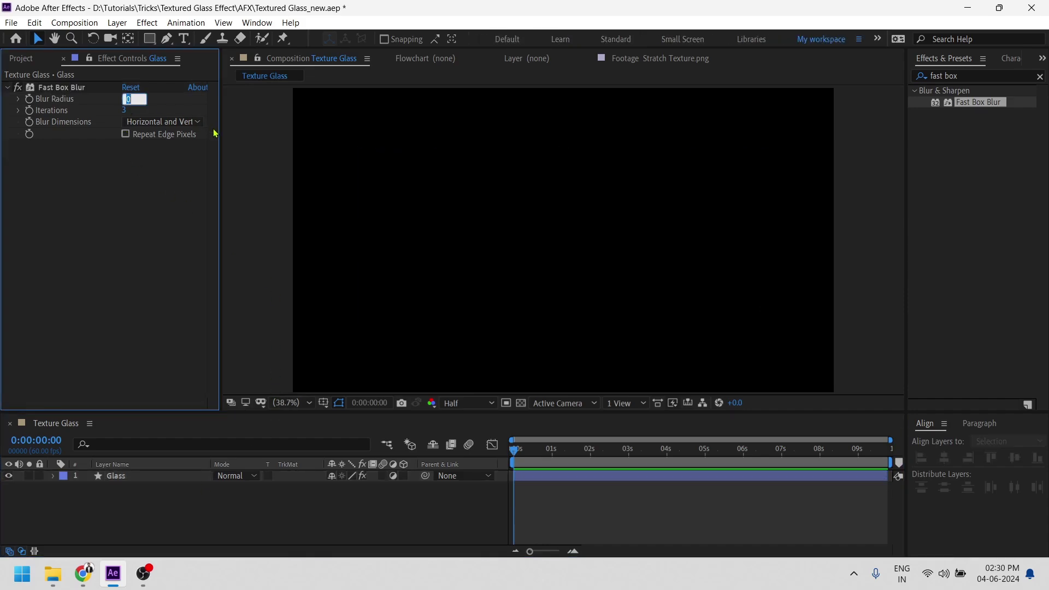
pyautogui.write('50')
pyautogui.click(125, 111)
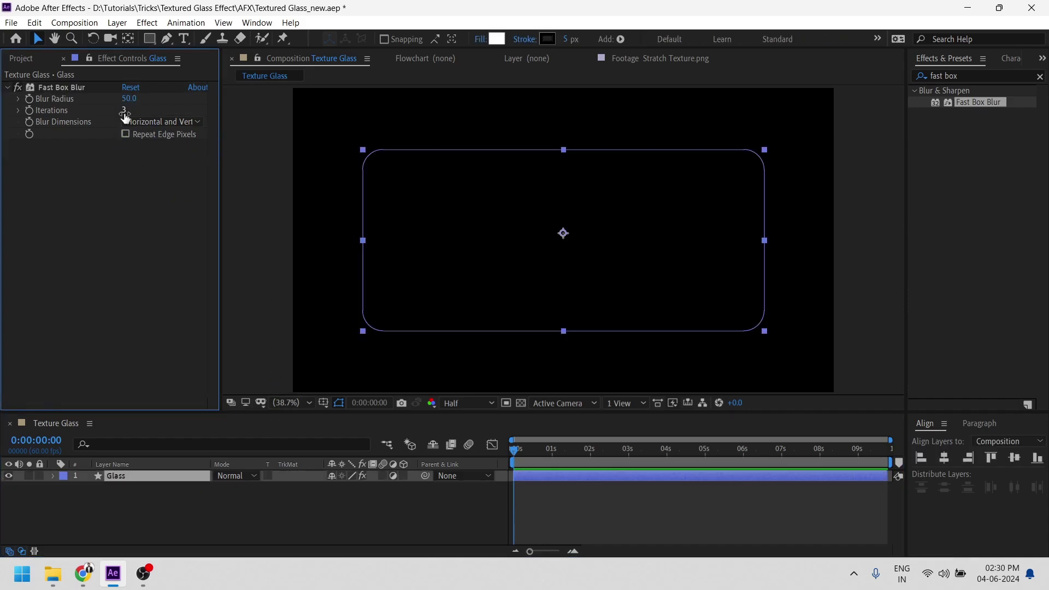
pyautogui.write('8')
pyautogui.press('Return')
pyautogui.click(227, 511)
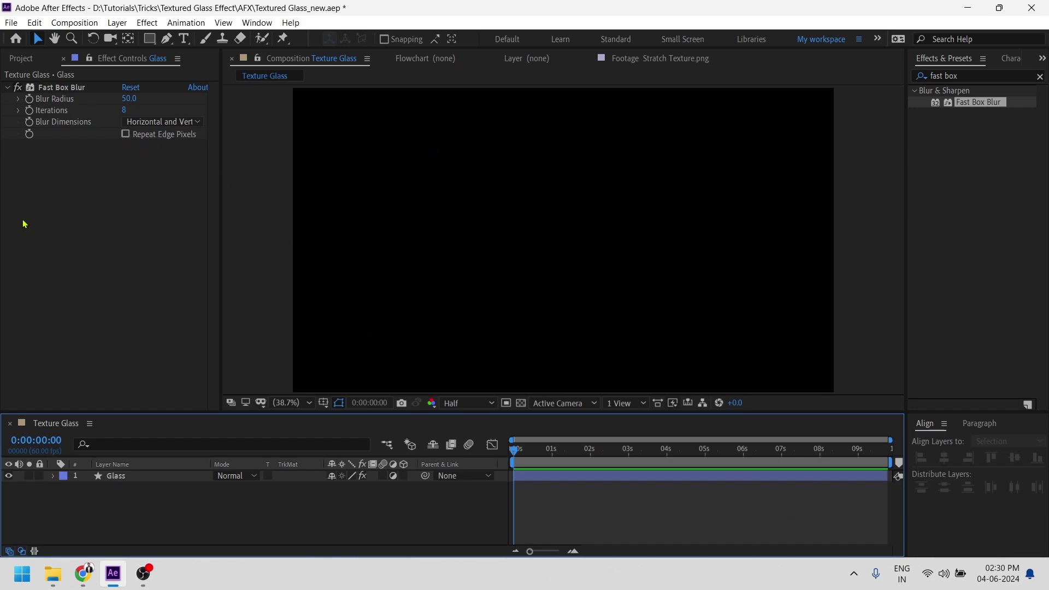
# Place Backgrond Video.mp4 from the Project panel into the timeline beneath Glass.
pyautogui.click(22, 58)
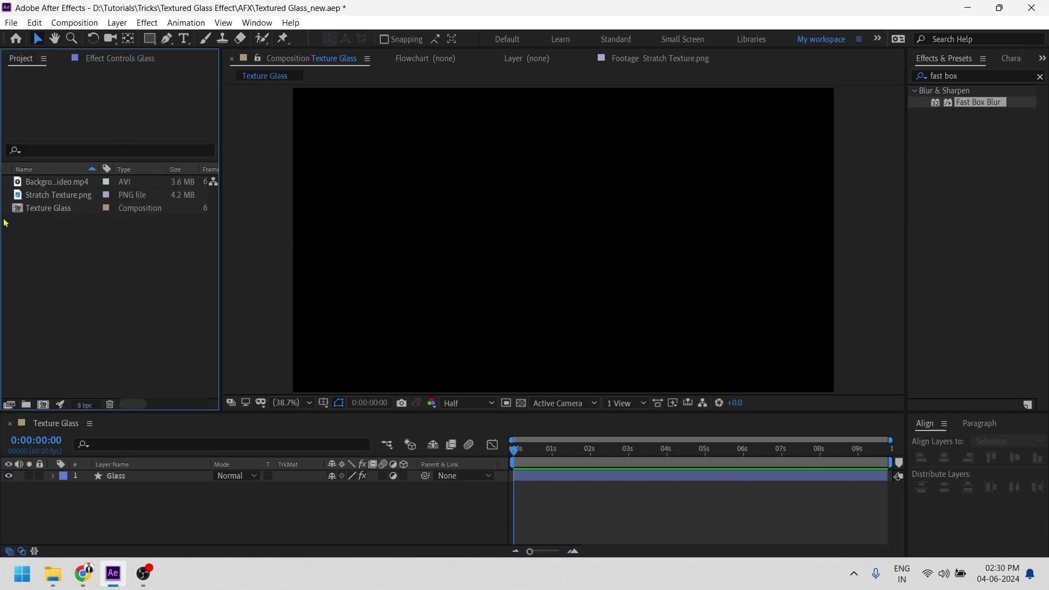
pyautogui.moveTo(64, 182); pyautogui.dragTo(163, 497)
pyautogui.moveTo(516, 450); pyautogui.dragTo(528, 470)
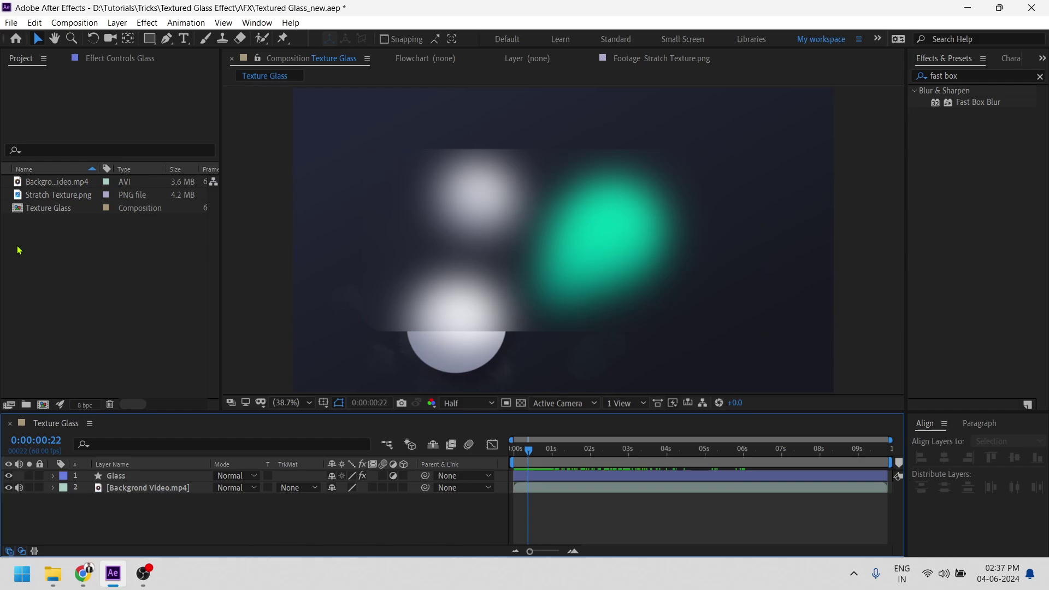
# Add Stratch Texture.png above Glass and scale it to 132% to fill the frame.
pyautogui.doubleClick(51, 194)
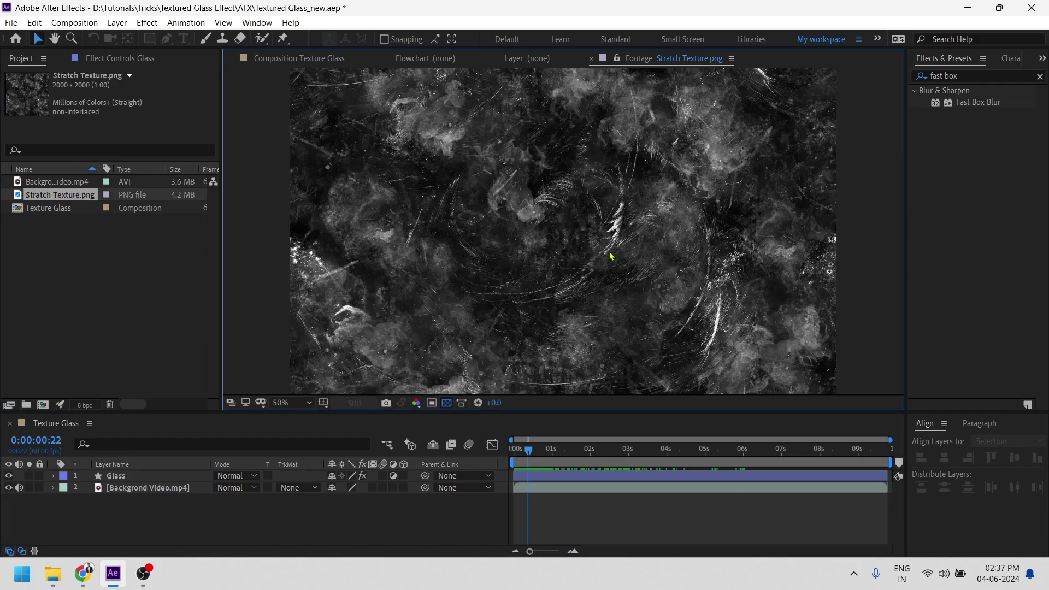
pyautogui.click(313, 60)
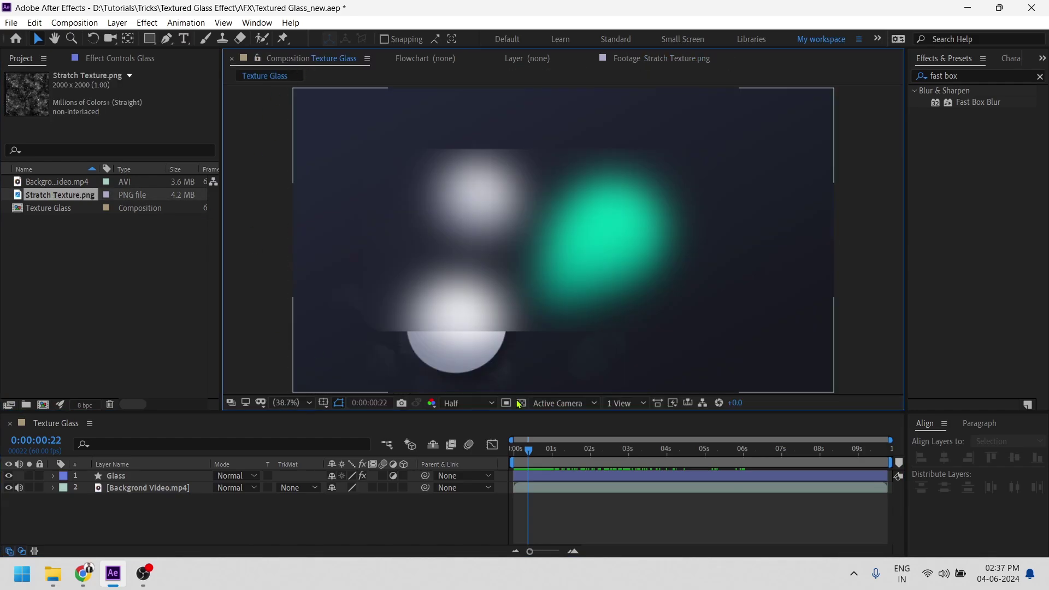
pyautogui.moveTo(65, 200); pyautogui.dragTo(150, 477)
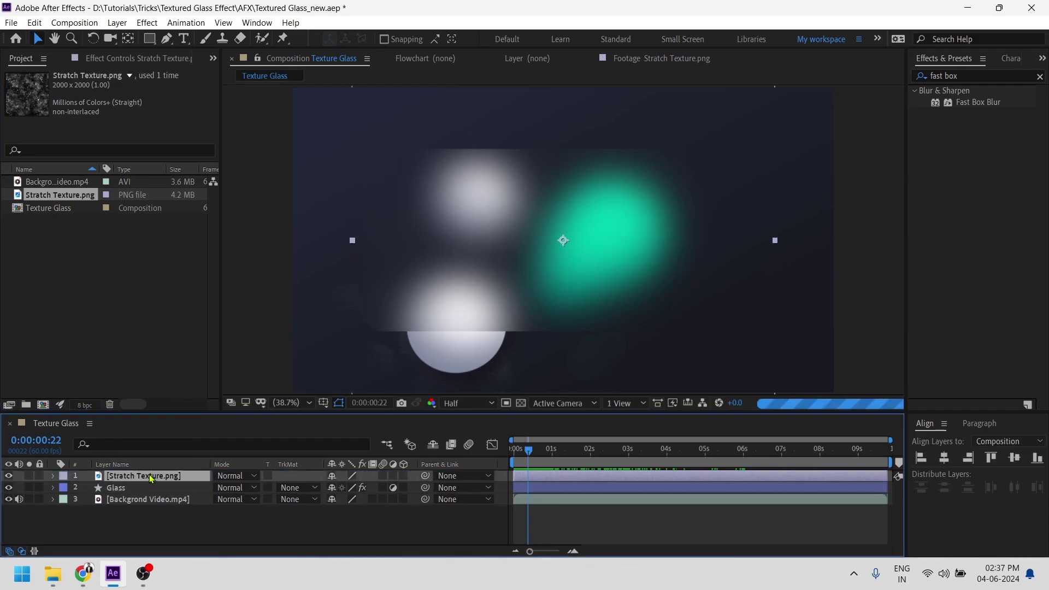
pyautogui.press('s')
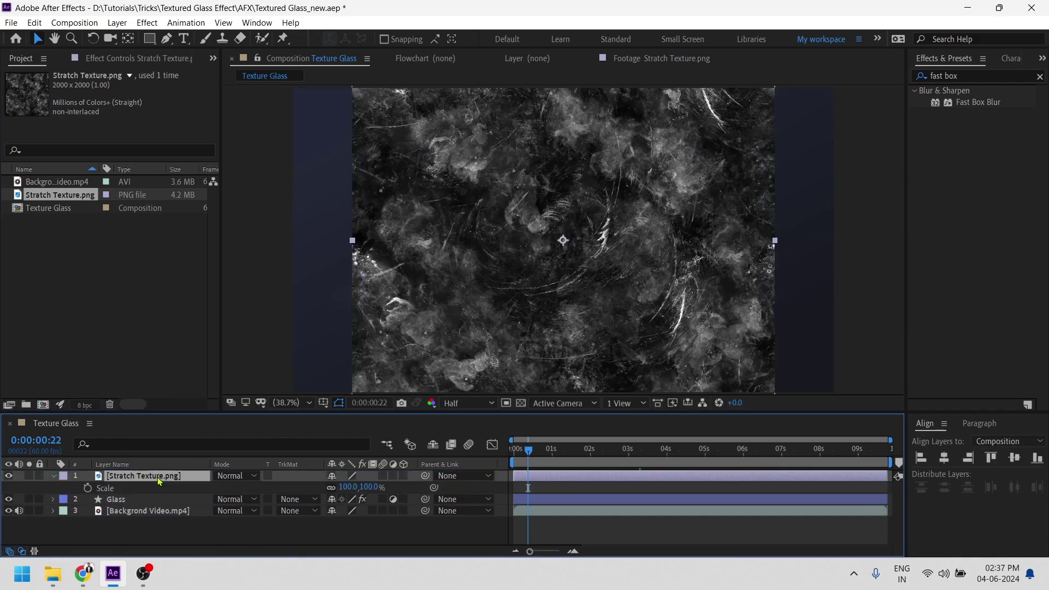
pyautogui.moveTo(352, 488); pyautogui.dragTo(381, 497)
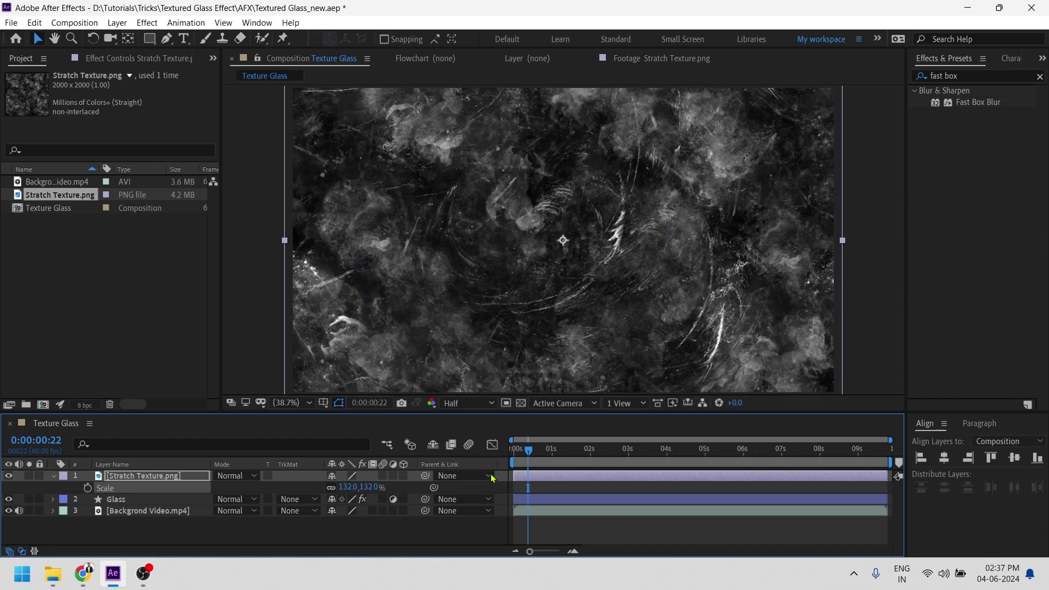
# Pre-compose the texture layer into a composition named 'Stratch Texture'.
pyautogui.click(290, 539)
pyautogui.click(154, 489)
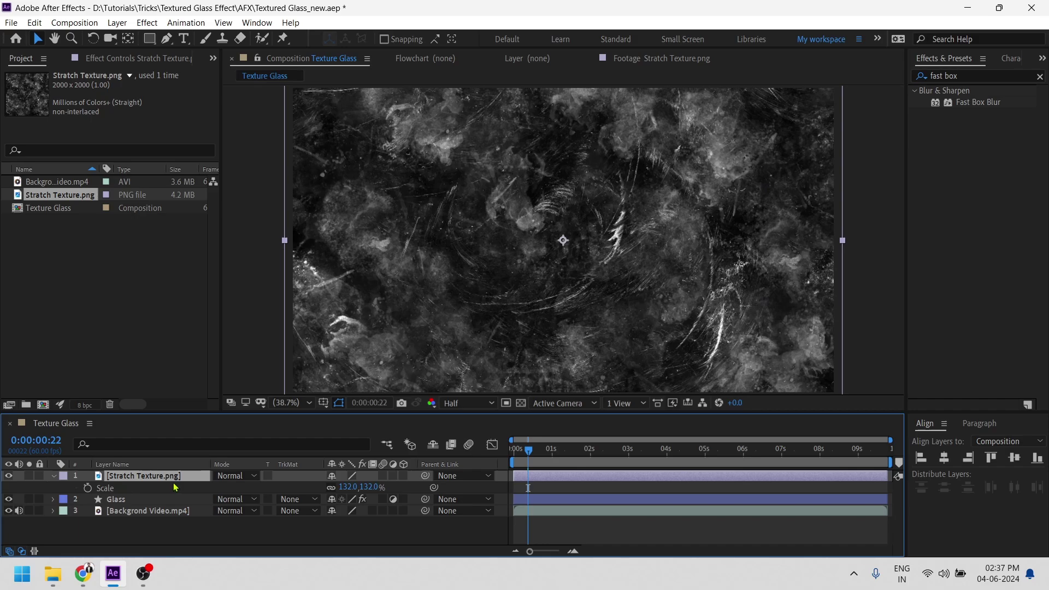
pyautogui.rightClick(173, 479)
pyautogui.click(254, 413)
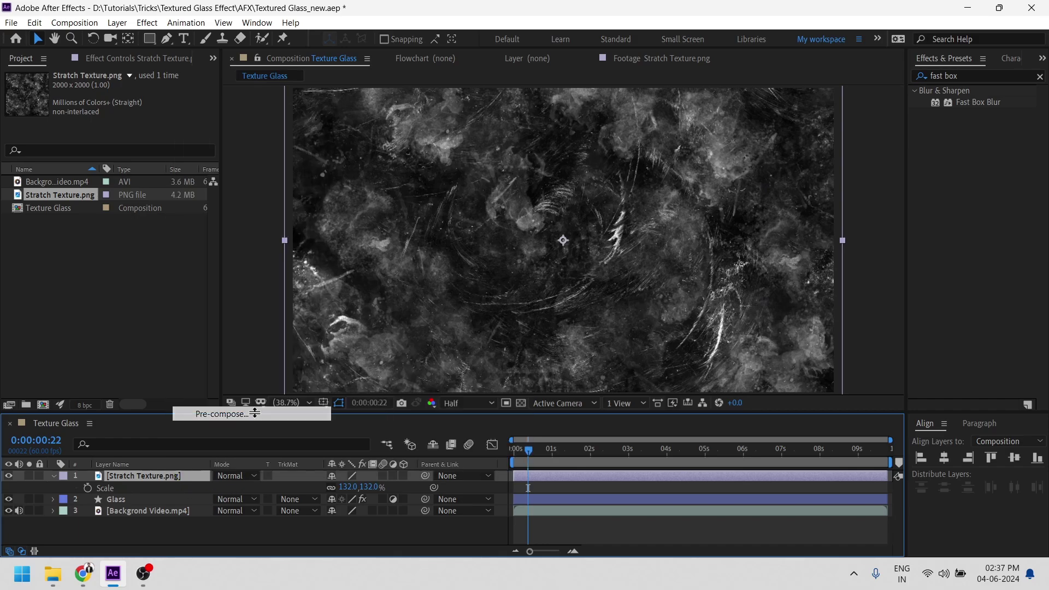
pyautogui.click(551, 166)
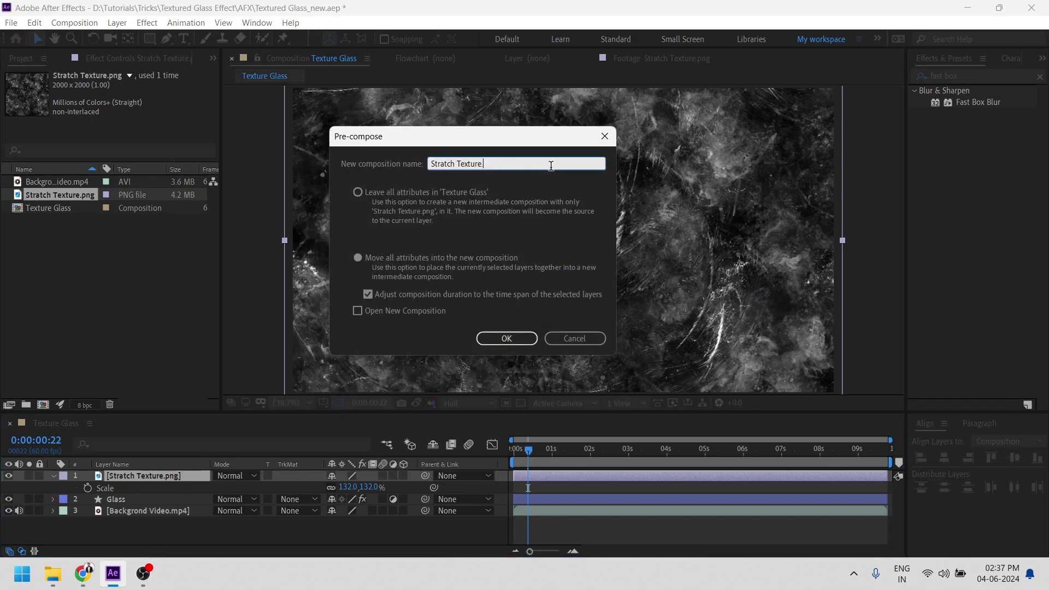
pyautogui.press('Return')
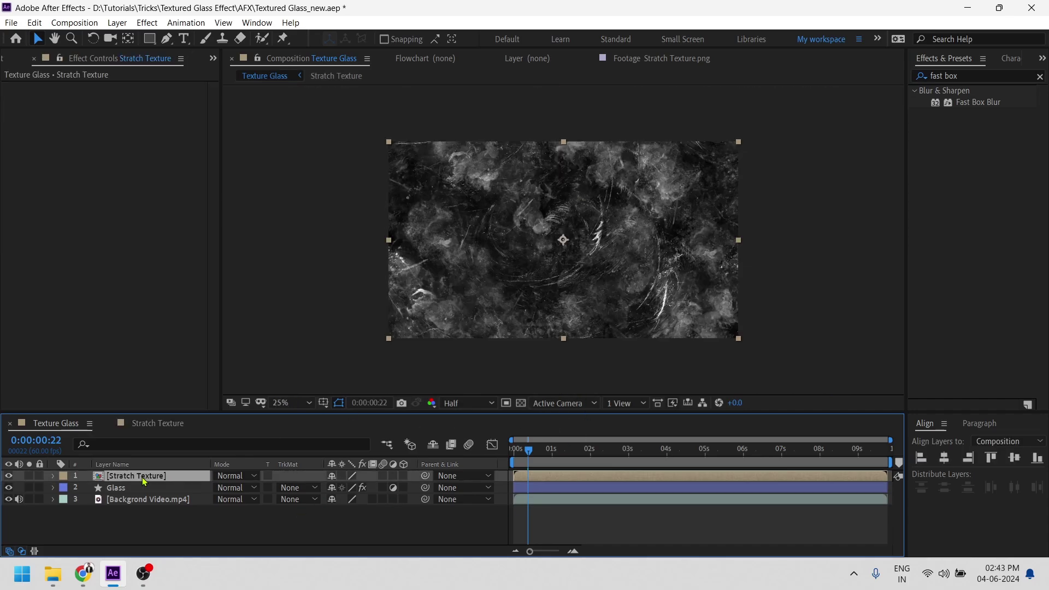
# Hide the Stratch Texture layer and apply Compound Blur to Glass.
pyautogui.click(9, 476)
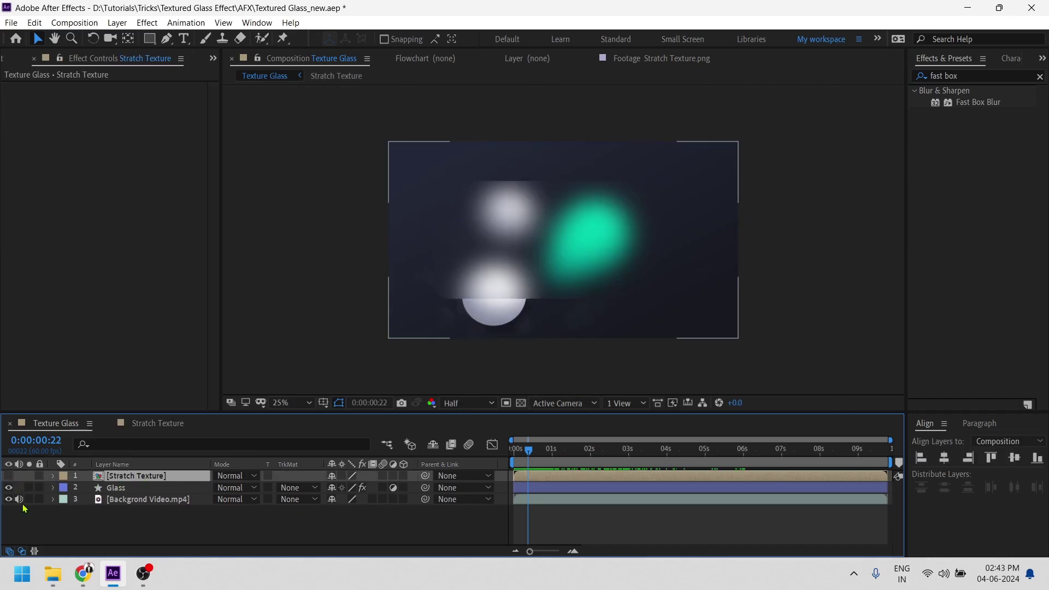
pyautogui.click(139, 493)
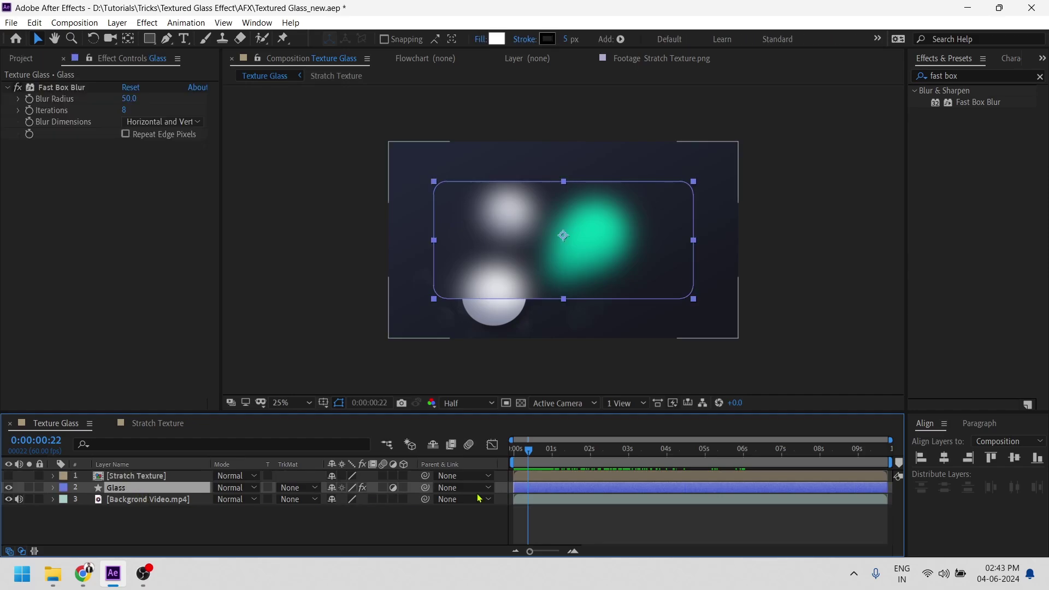
pyautogui.click(911, 76)
pyautogui.write('comp')
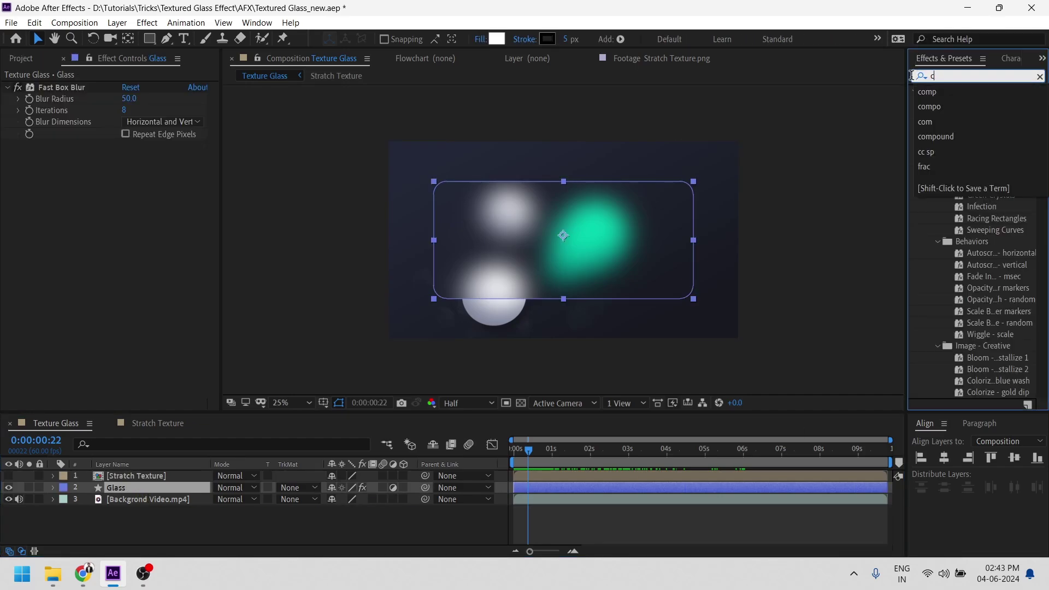
pyautogui.click(973, 230)
pyautogui.moveTo(974, 234); pyautogui.dragTo(129, 486)
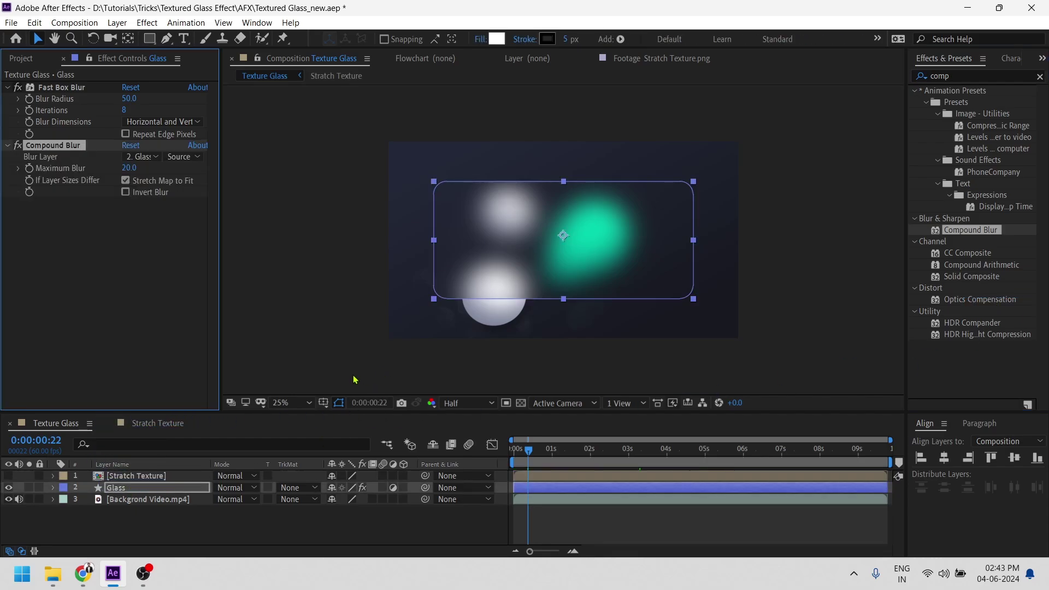
# Set Compound Blur's Blur Layer to Stratch Texture and Maximum Blur to 200.
pyautogui.click(141, 157)
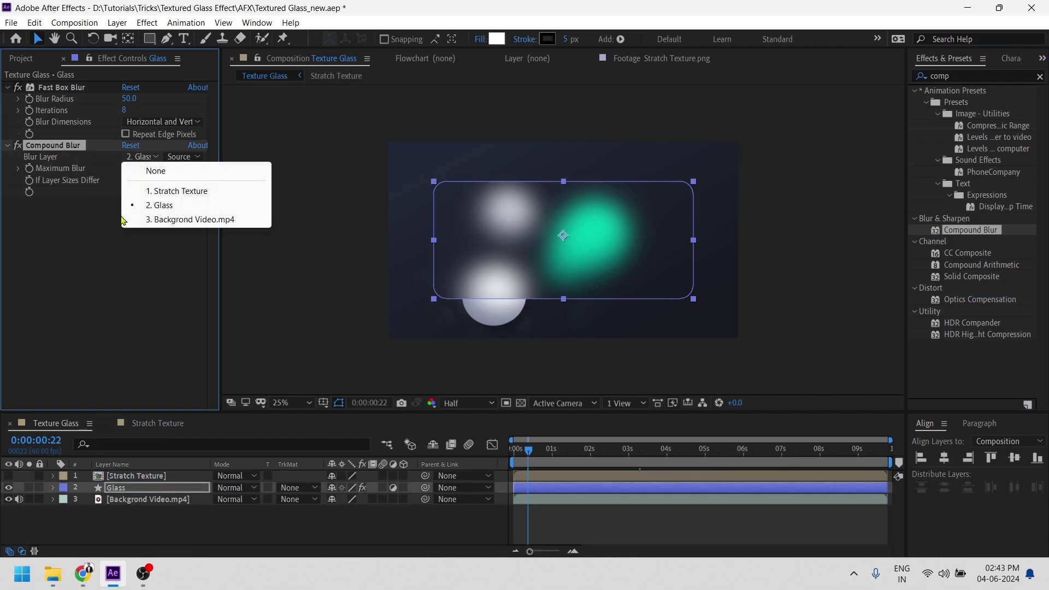
pyautogui.click(198, 192)
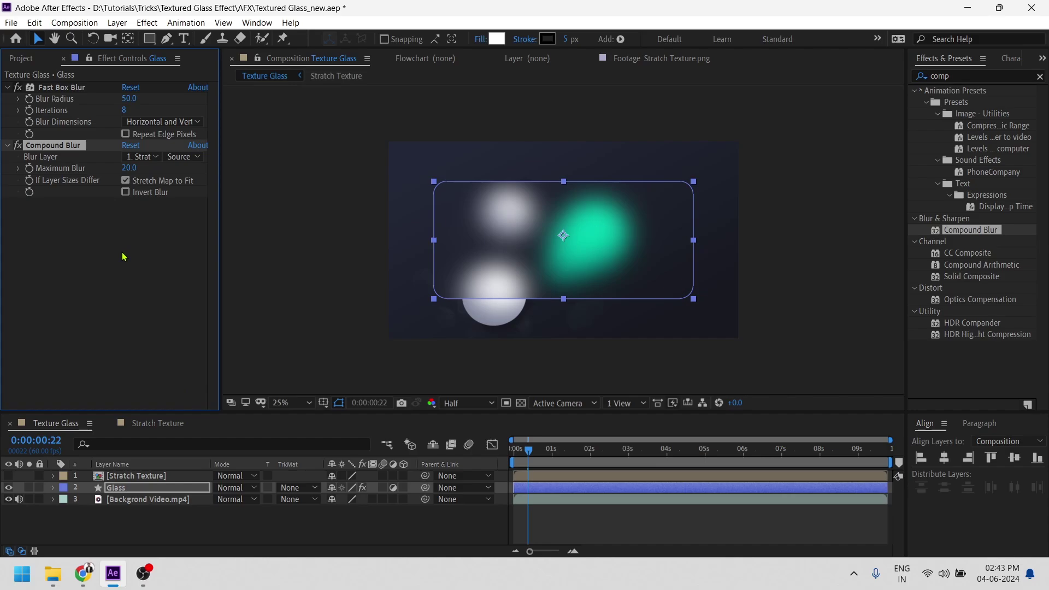
pyautogui.moveTo(126, 168); pyautogui.dragTo(213, 180)
pyautogui.click(132, 168)
pyautogui.write('2')
pyautogui.click(144, 233)
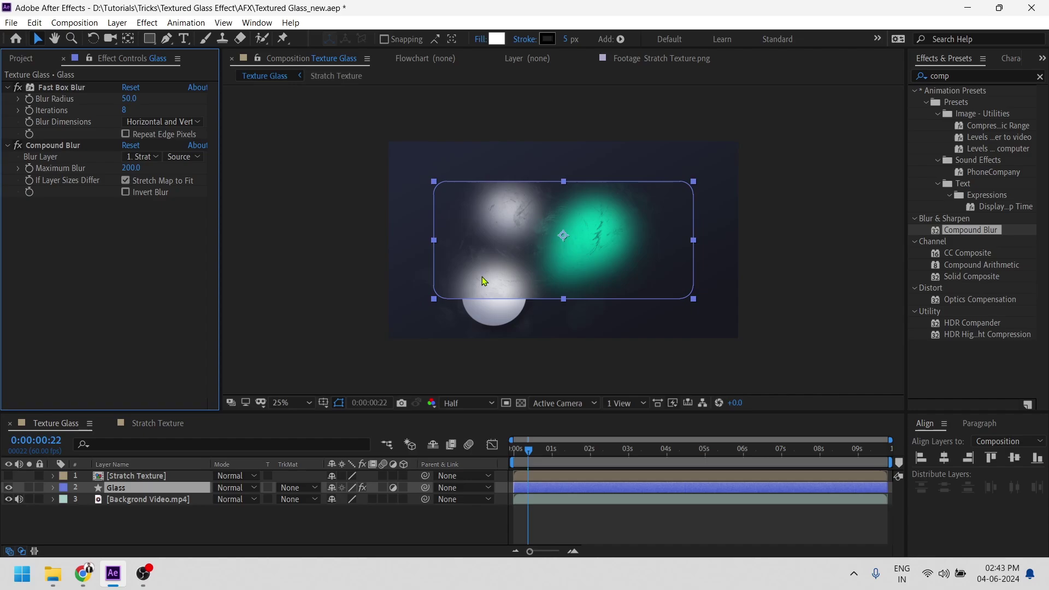
pyautogui.press('.')
pyautogui.press('.')
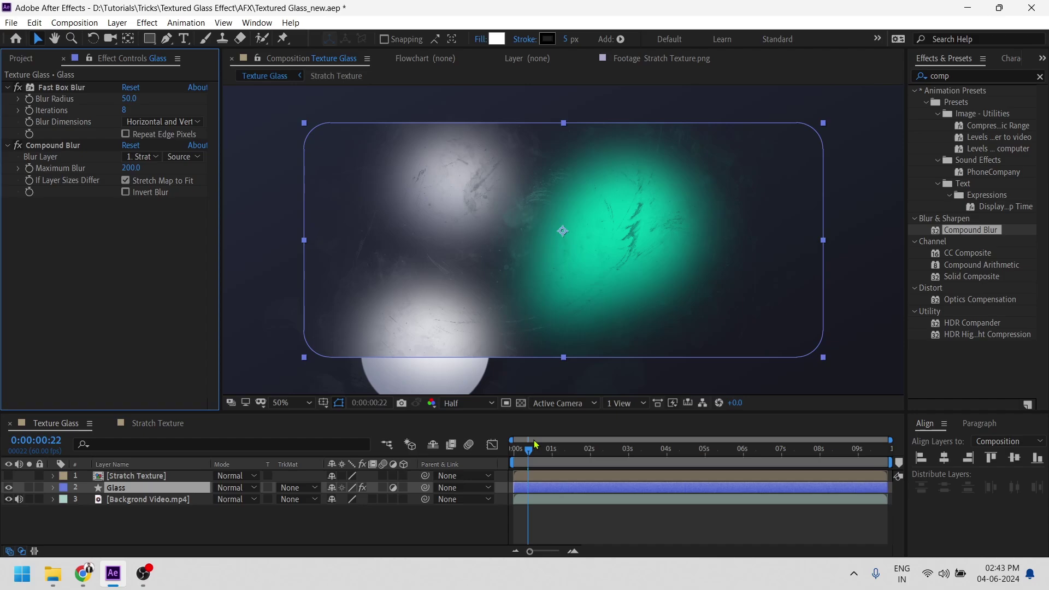
pyautogui.moveTo(535, 444)
pyautogui.mouseDown()
pyautogui.moveTo(562, 447)
pyautogui.moveTo(538, 465)
pyautogui.mouseUp()
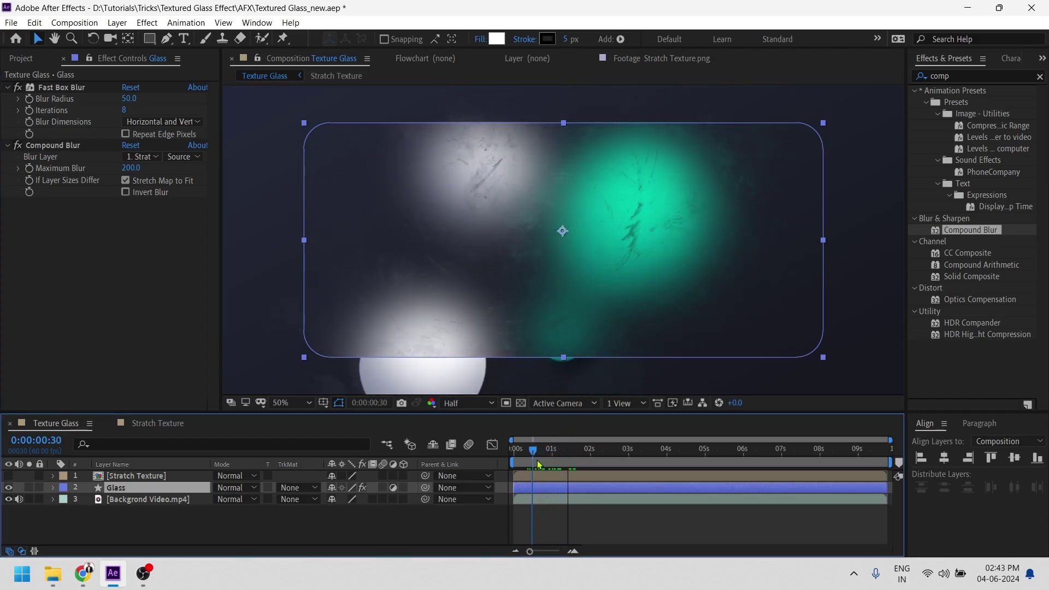
pyautogui.click(170, 476)
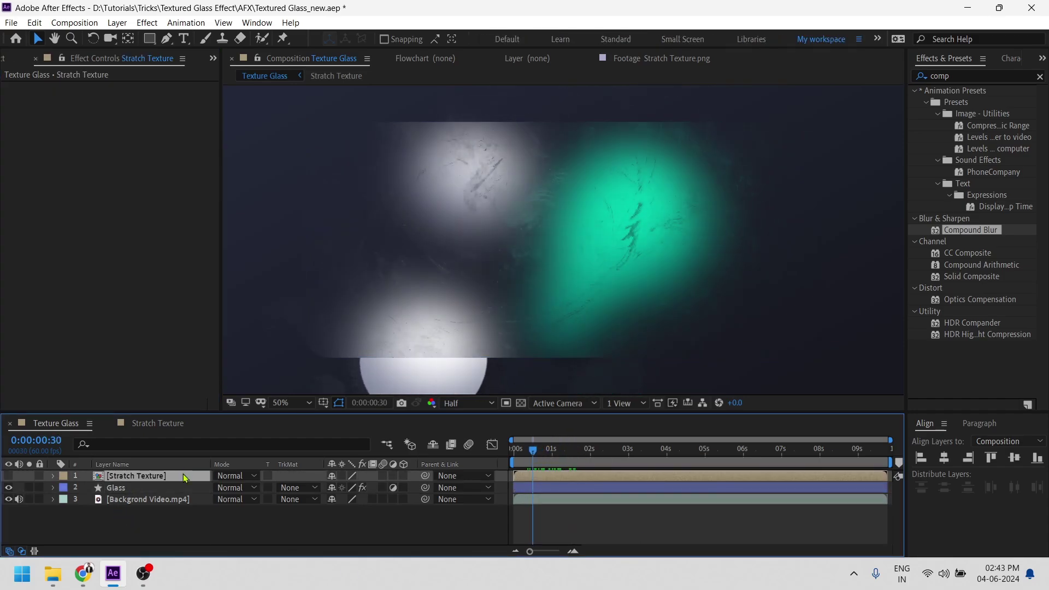
# Inside the Stratch Texture precomp, add Brightness & Contrast at Brightness 102 and Contrast 86.
pyautogui.doubleClick(176, 477)
pyautogui.click(165, 477)
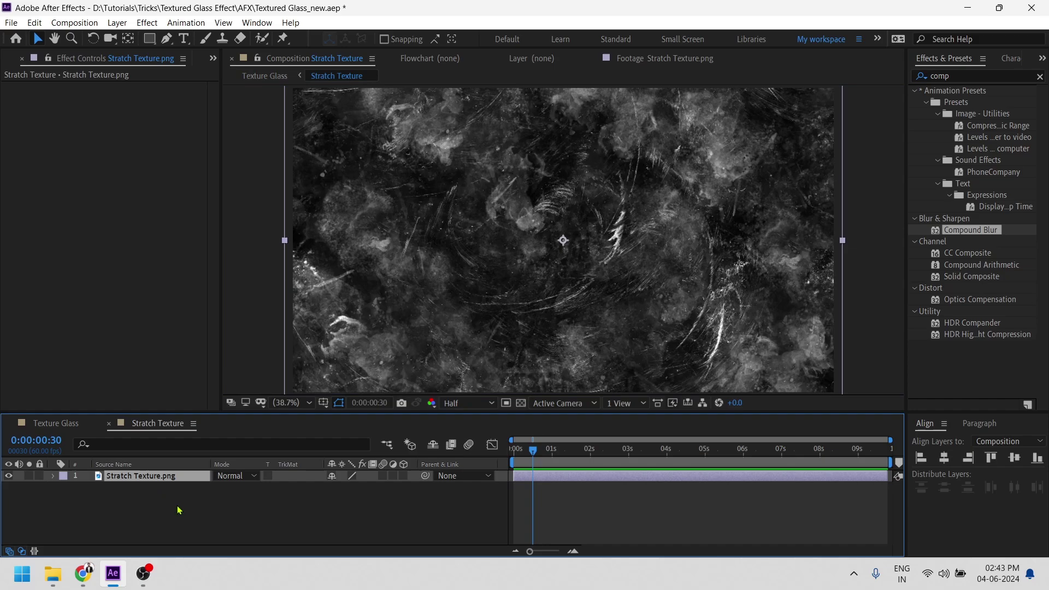
pyautogui.click(970, 75)
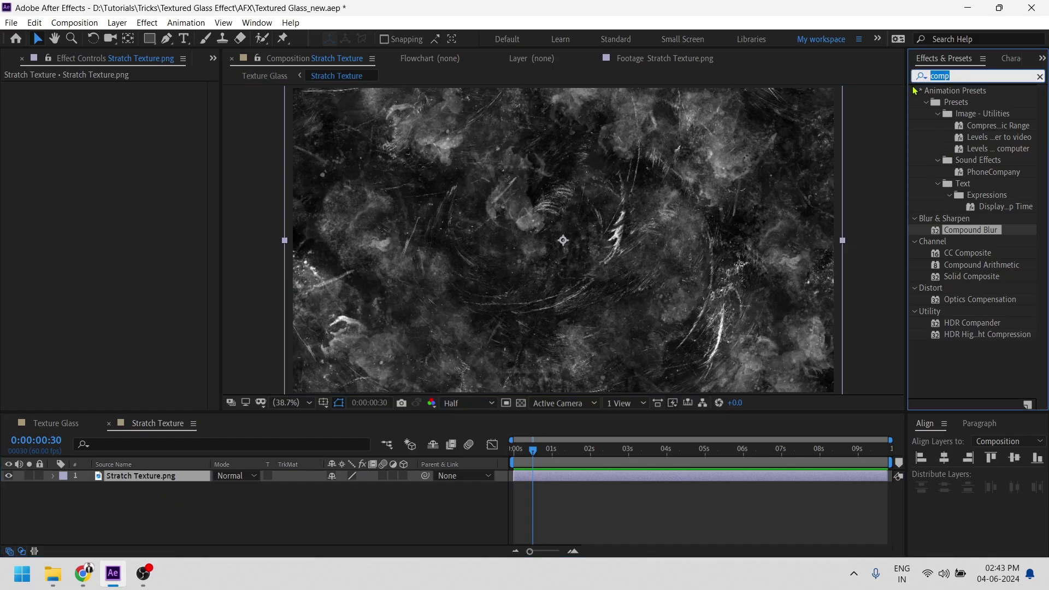
pyautogui.press('BackSpace')
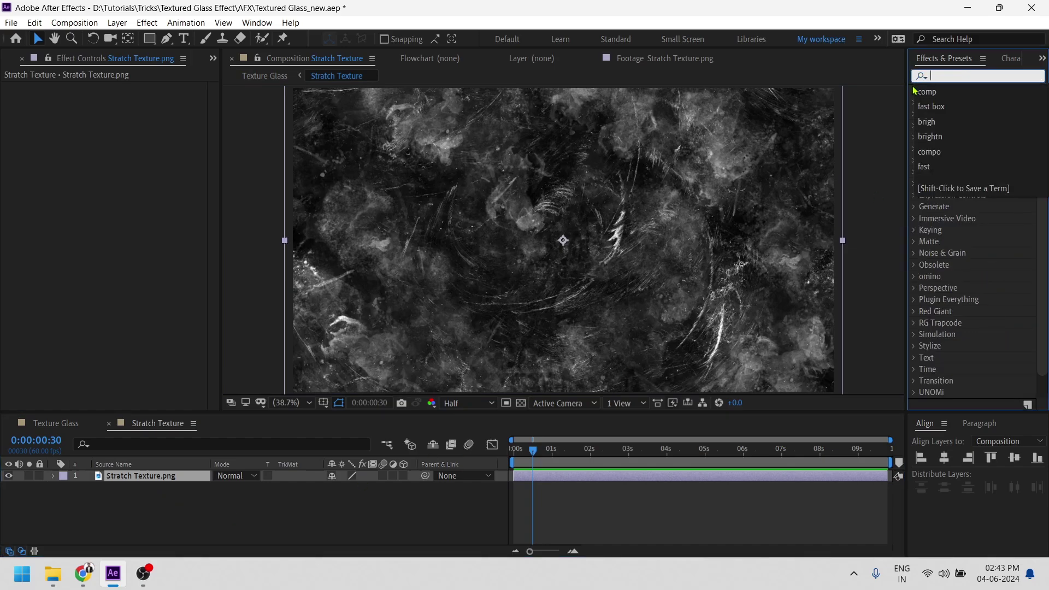
pyautogui.write('brigh')
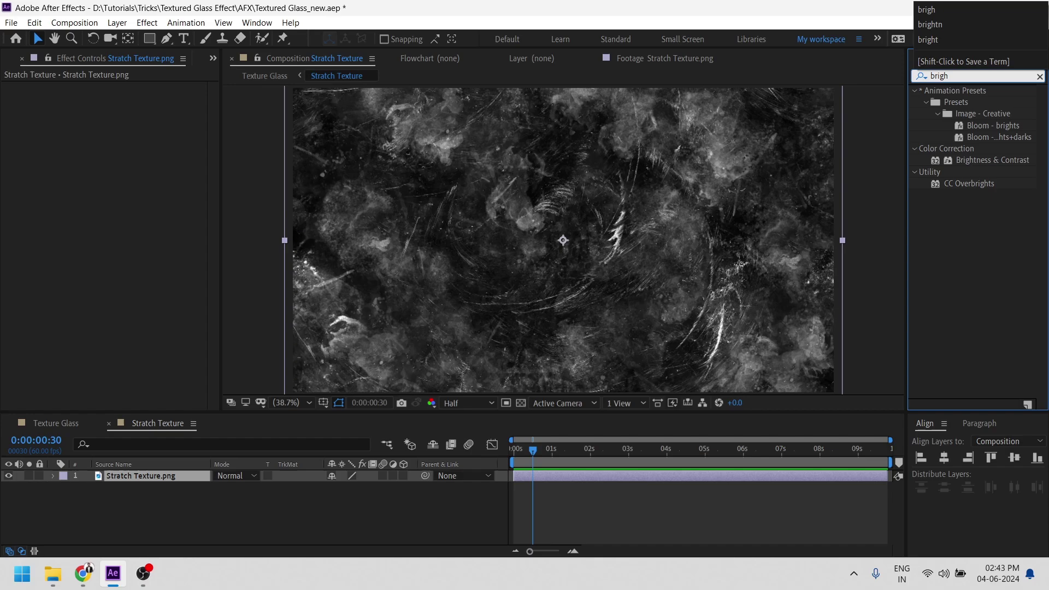
pyautogui.doubleClick(984, 161)
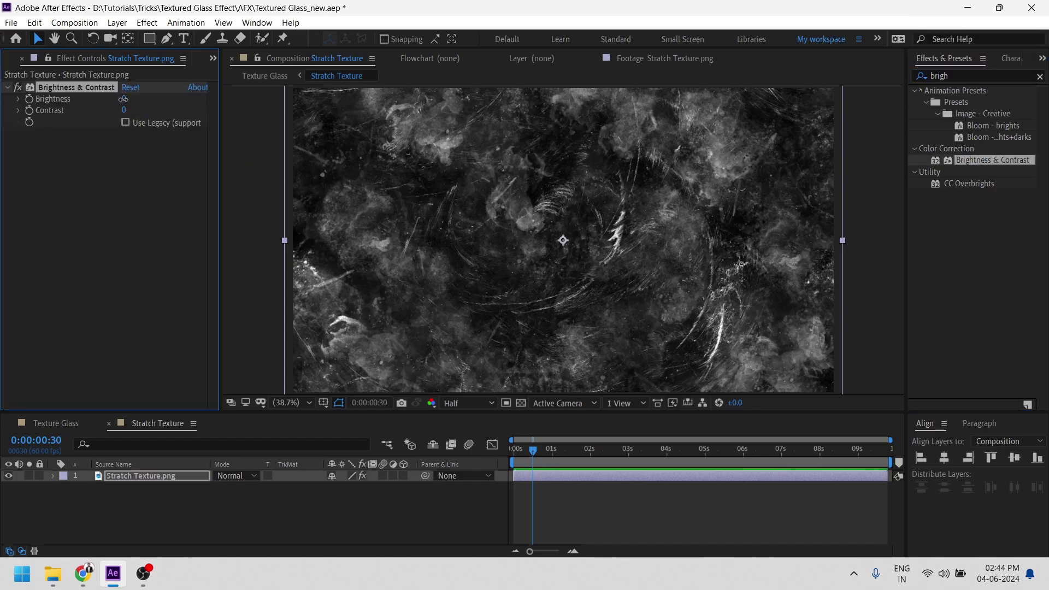
pyautogui.moveTo(124, 98); pyautogui.dragTo(199, 107)
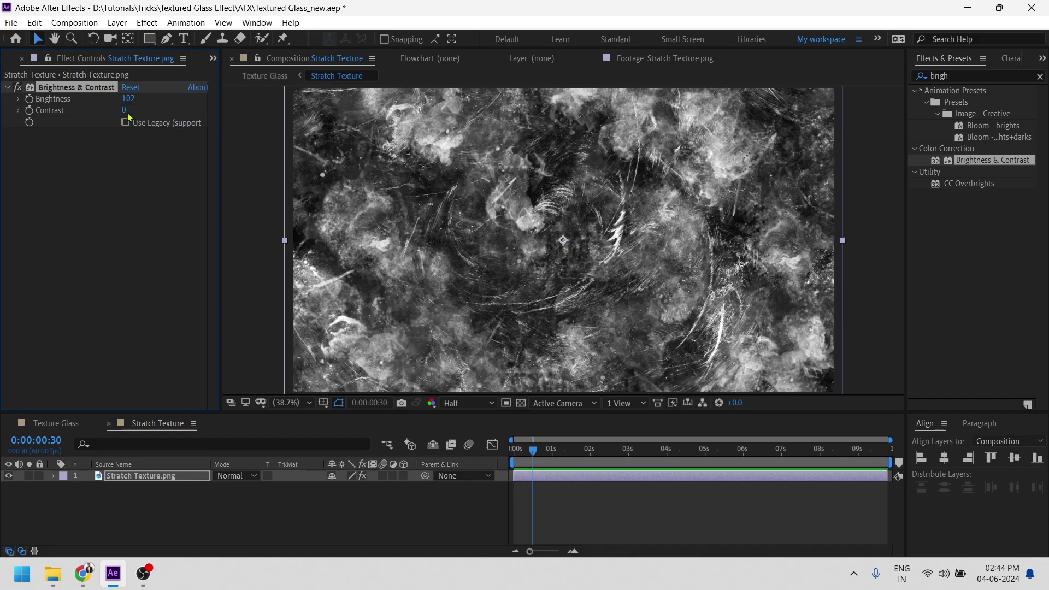
pyautogui.moveTo(124, 110); pyautogui.dragTo(244, 130)
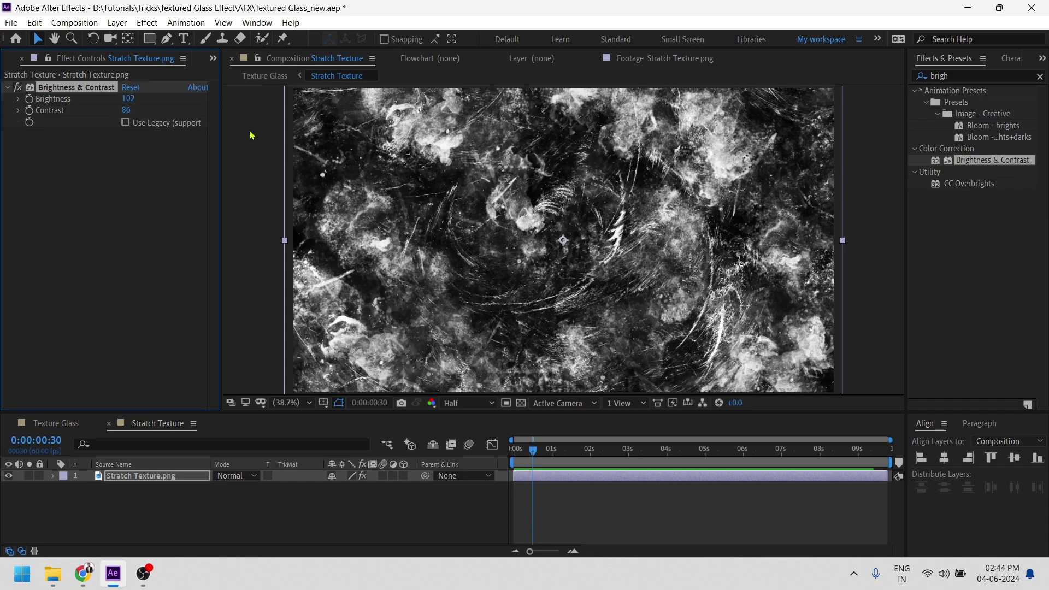
pyautogui.click(63, 425)
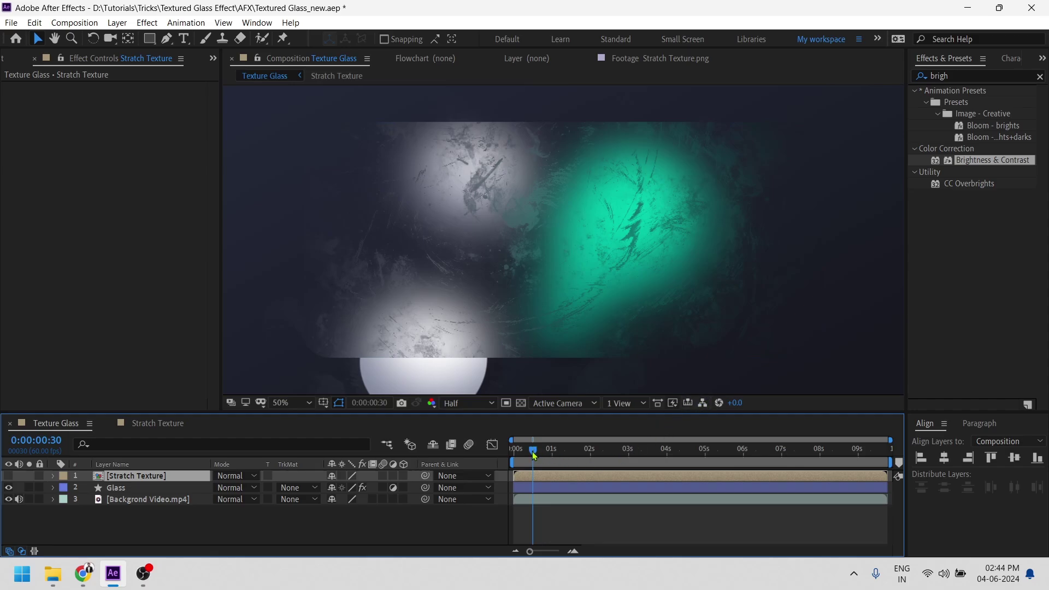
# Duplicate Glass as Glass 2, turn off its adjustment-layer switch, and set Fill to None.
pyautogui.moveTo(534, 455); pyautogui.dragTo(572, 465)
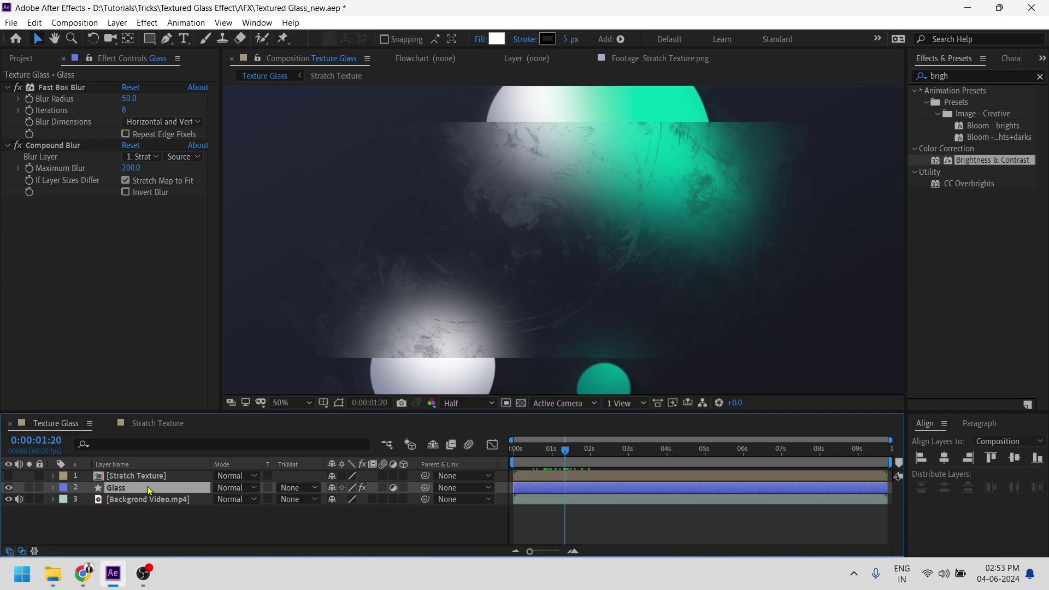
pyautogui.hotkey('ctrl', 'd')
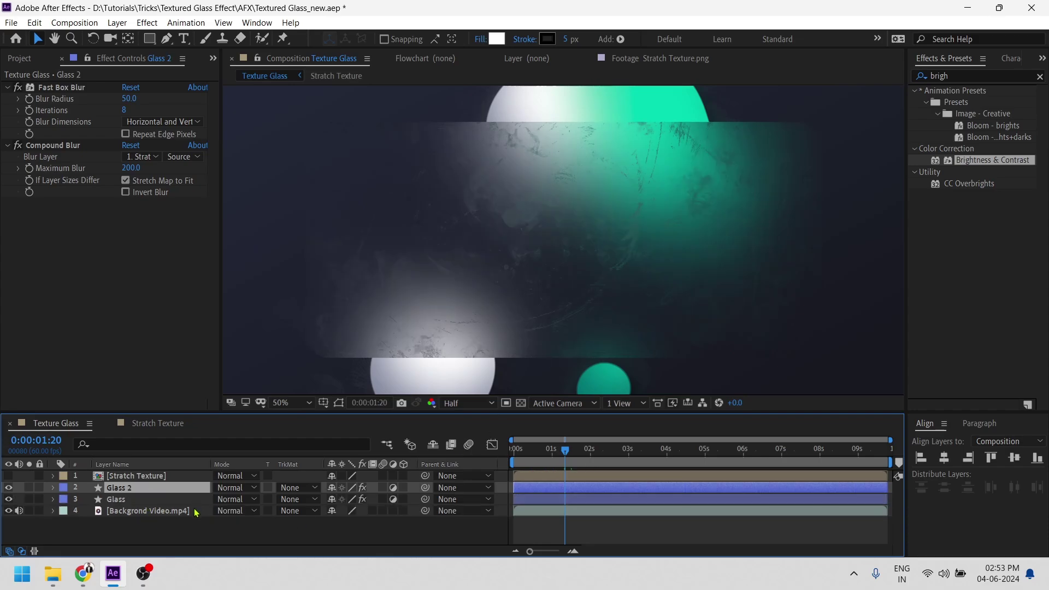
pyautogui.click(394, 488)
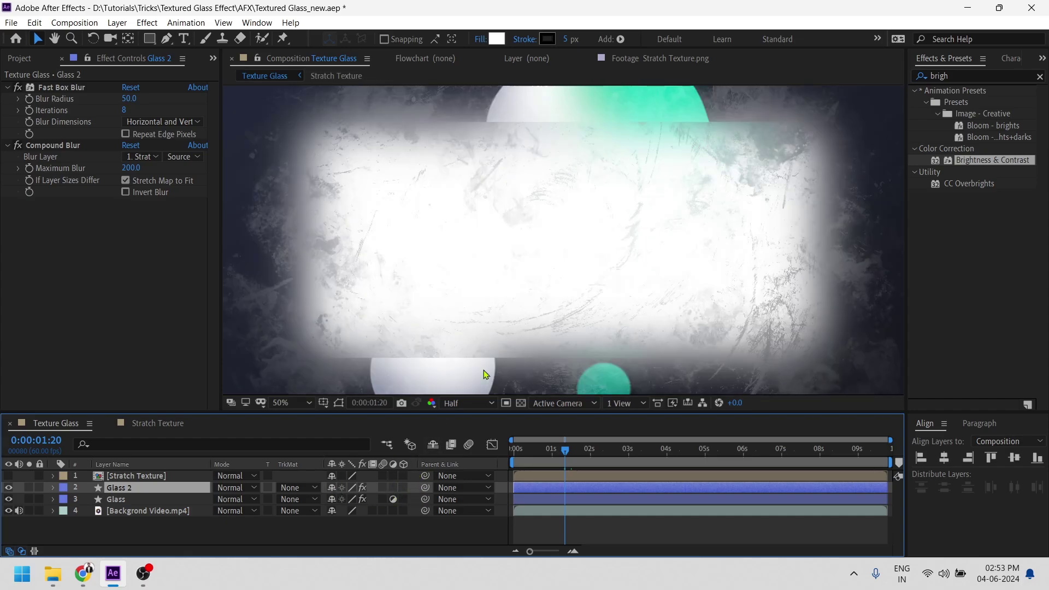
pyautogui.click(478, 41)
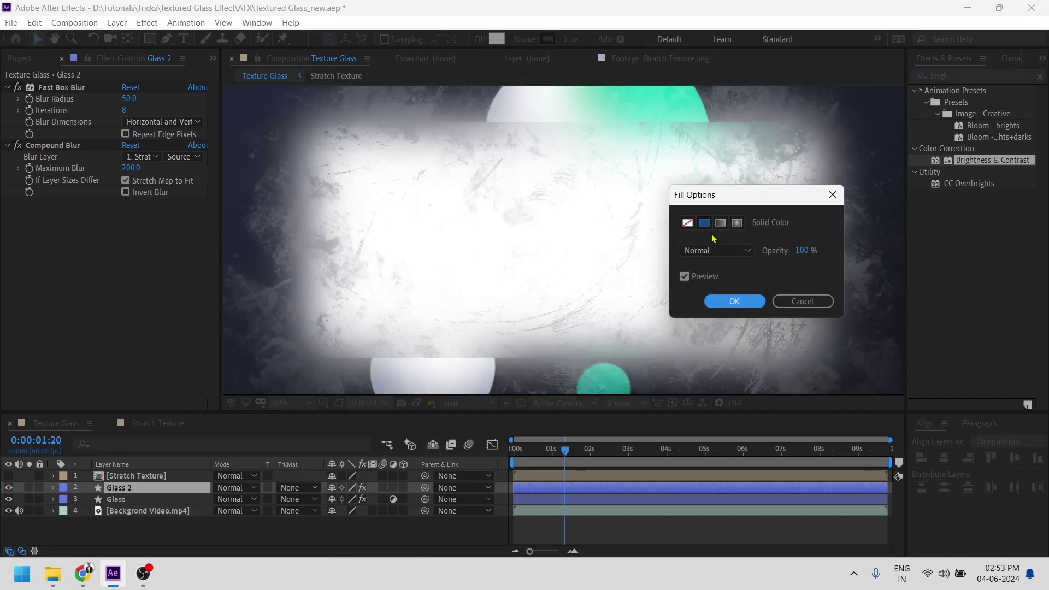
pyautogui.click(687, 223)
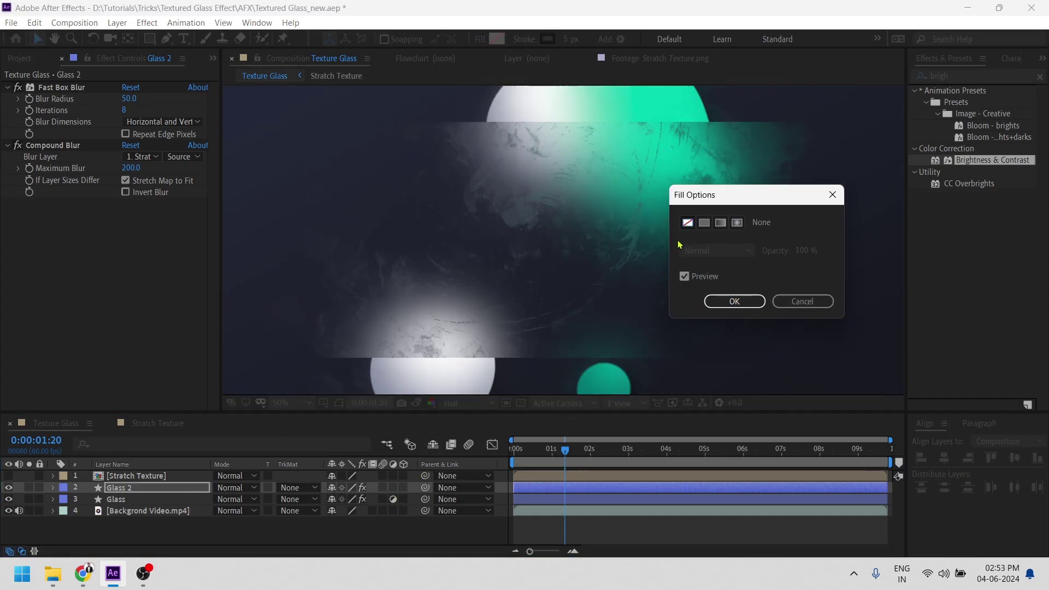
pyautogui.click(734, 301)
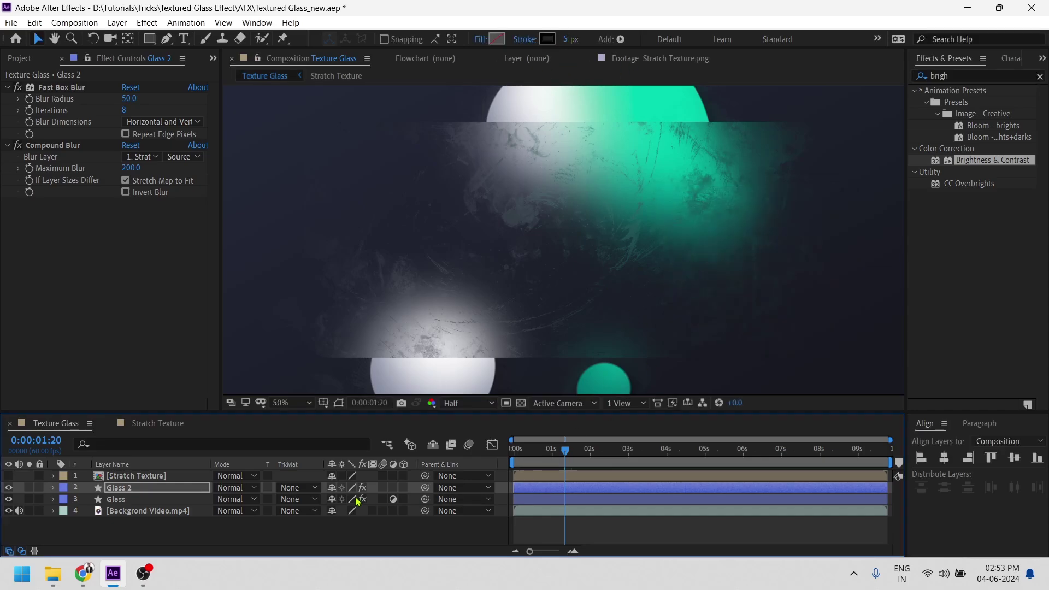
# Delete the Compound Blur and Fast Box Blur effects from Glass 2.
pyautogui.click(66, 151)
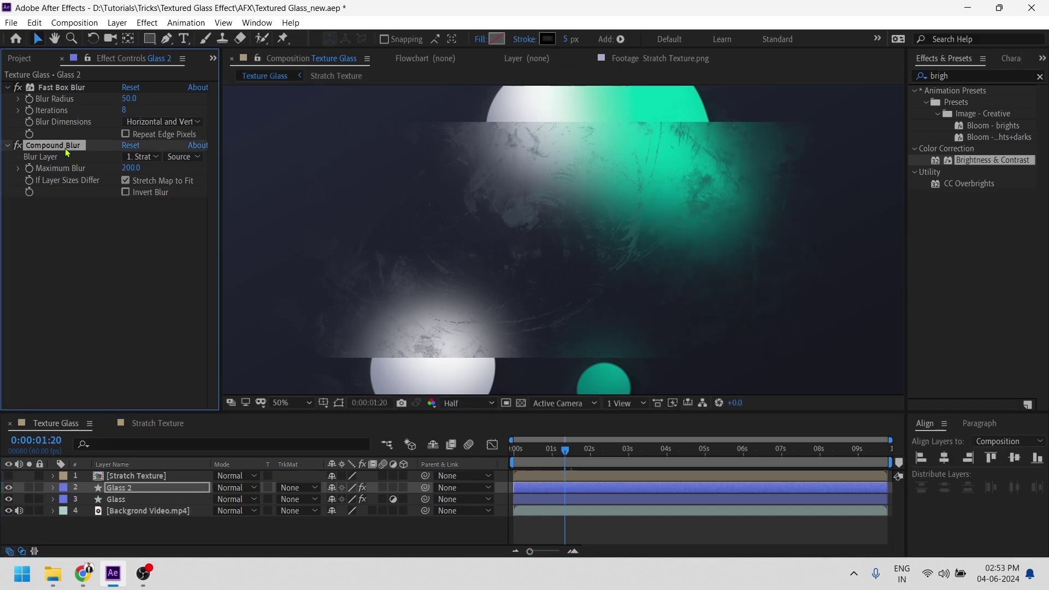
pyautogui.press('Delete')
pyautogui.click(61, 89)
pyautogui.press('Delete')
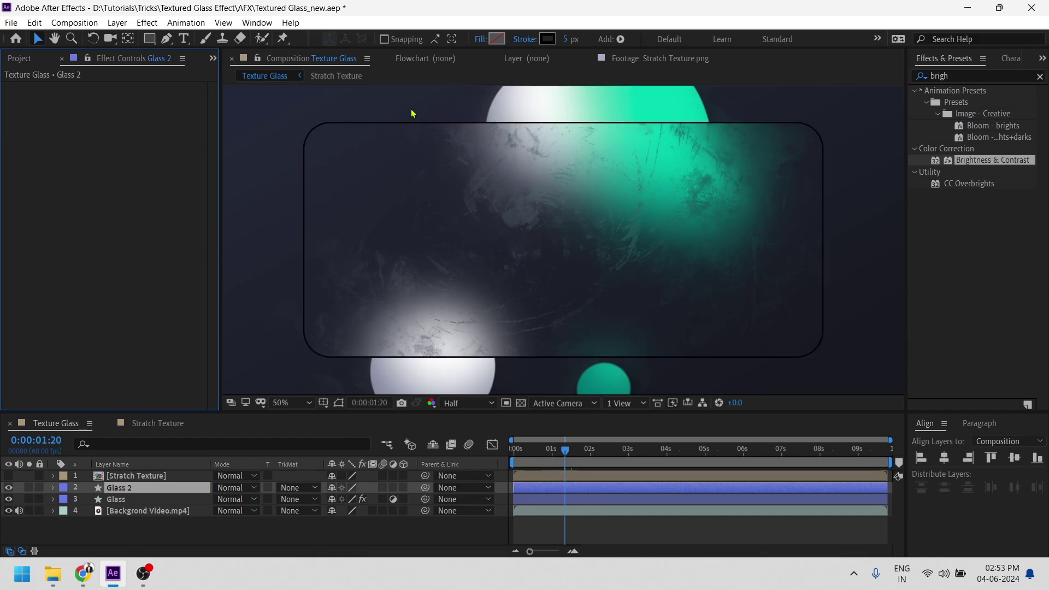
# Add a Gradient Overlay layer style to Glass 2 and set its layer mode to Add.
pyautogui.rightClick(142, 493)
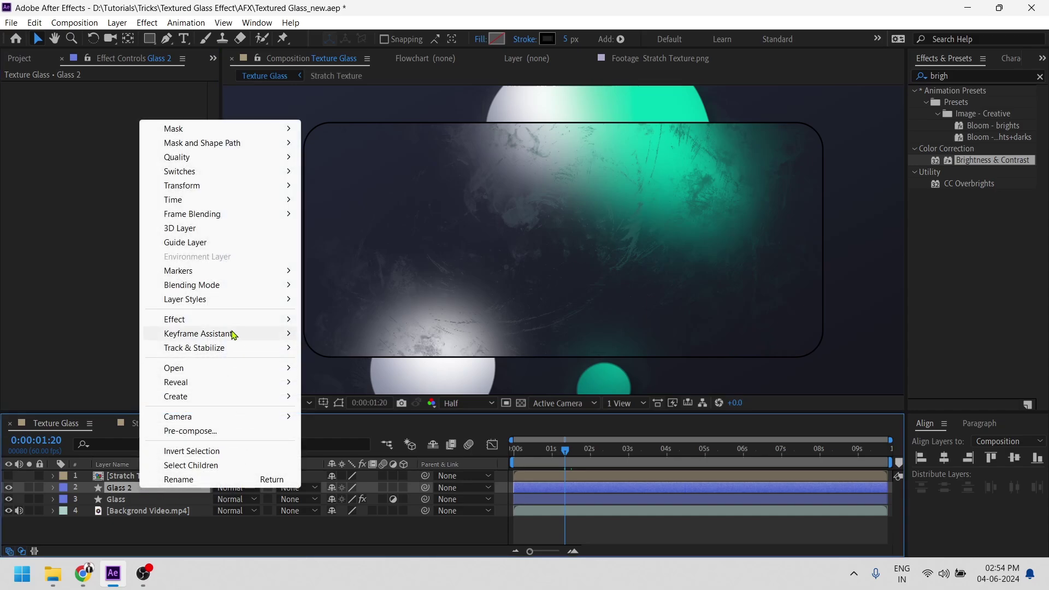
pyautogui.moveTo(238, 303)
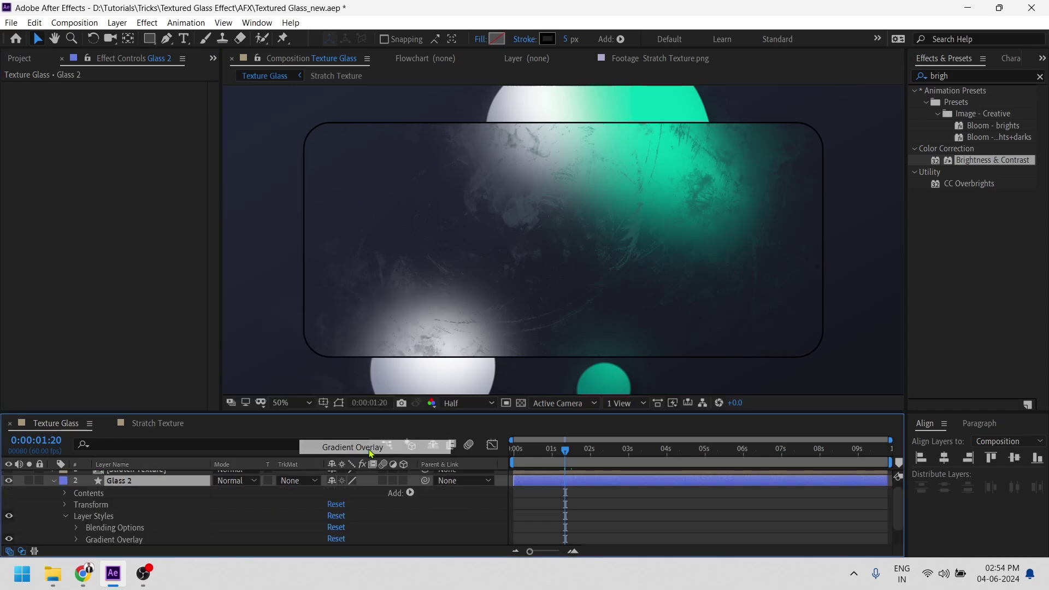
pyautogui.click(369, 450)
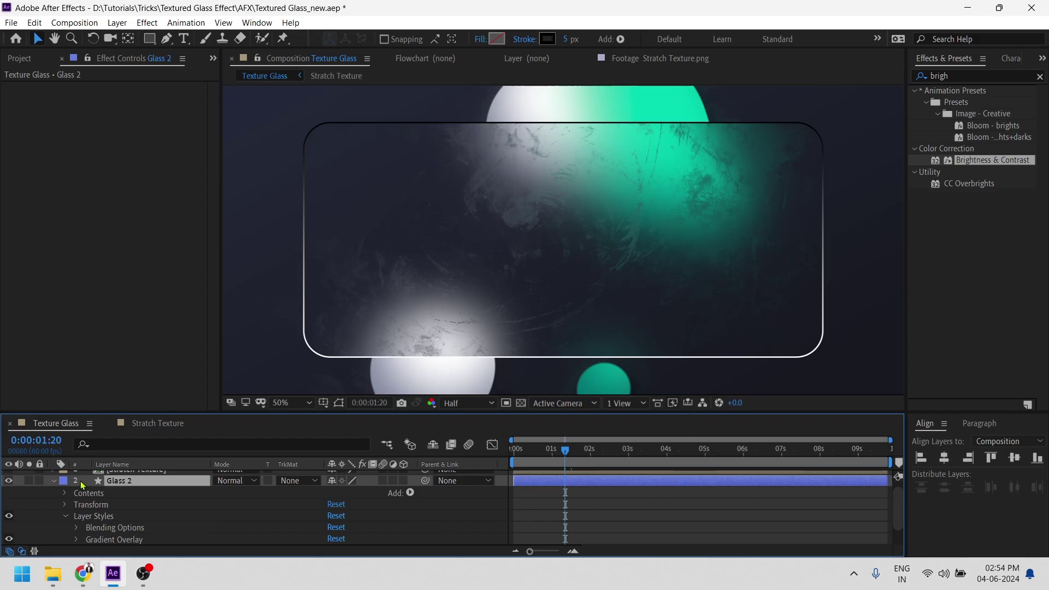
pyautogui.scroll(-1, 221, 519)
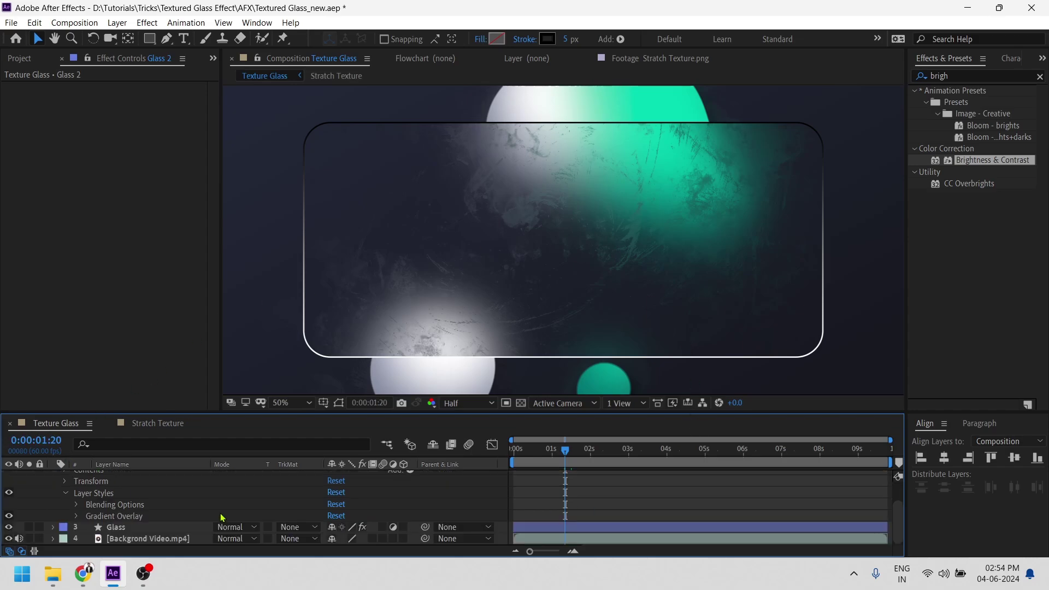
pyautogui.click(76, 516)
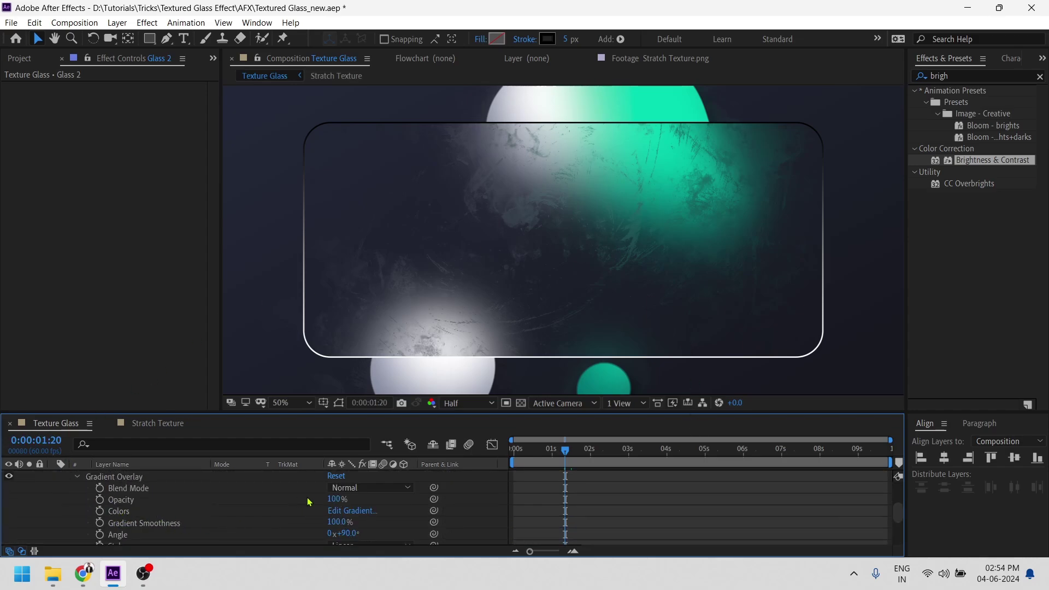
pyautogui.scroll(4, 224, 508)
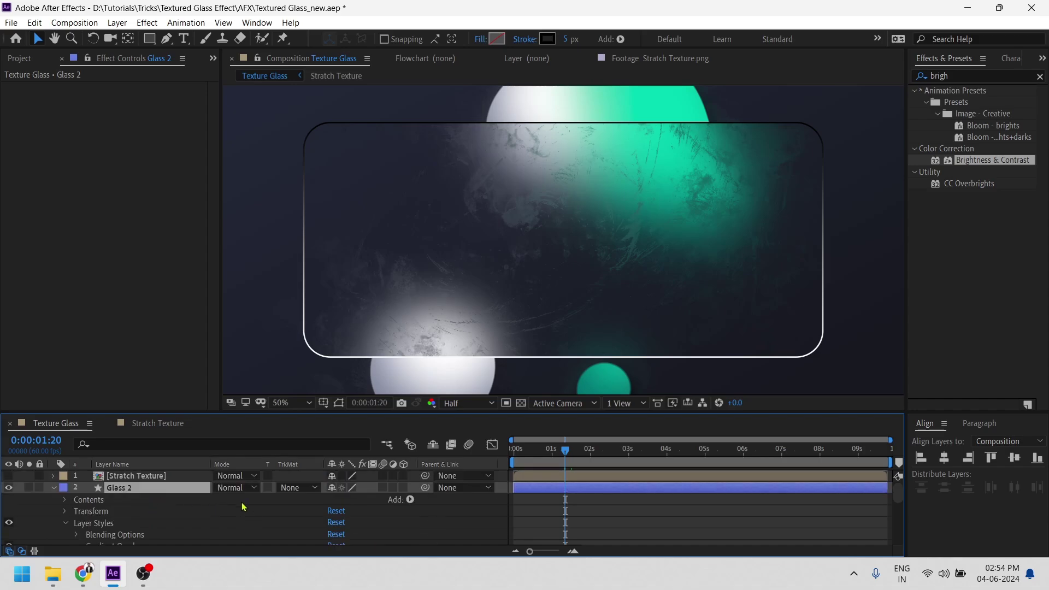
pyautogui.click(241, 488)
pyautogui.click(313, 192)
pyautogui.scroll(-4, 221, 507)
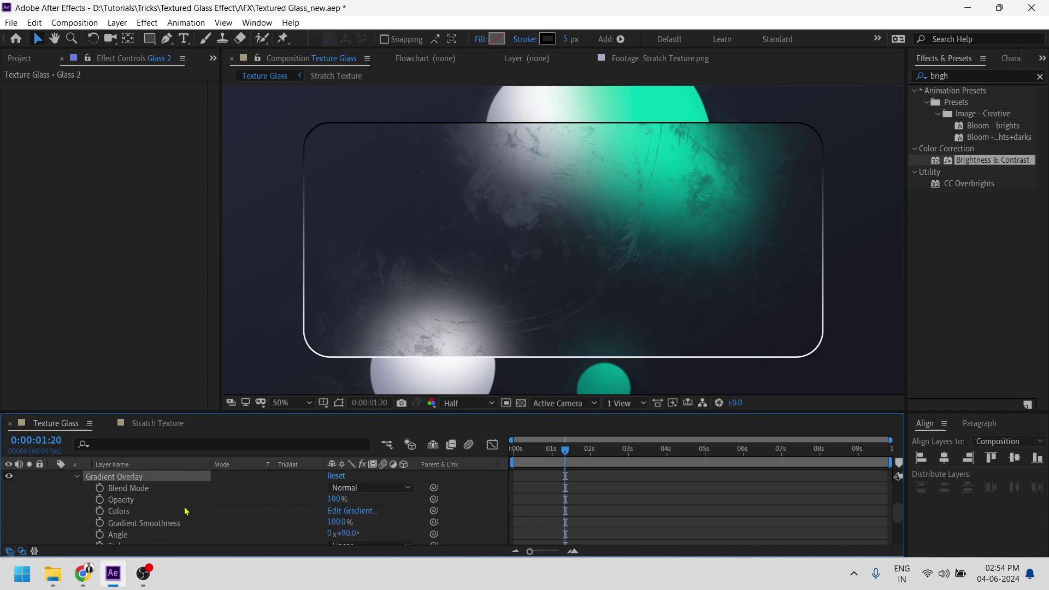
# Set the Gradient Overlay's Blend Mode to Overlay and Style to Reflected.
pyautogui.click(347, 488)
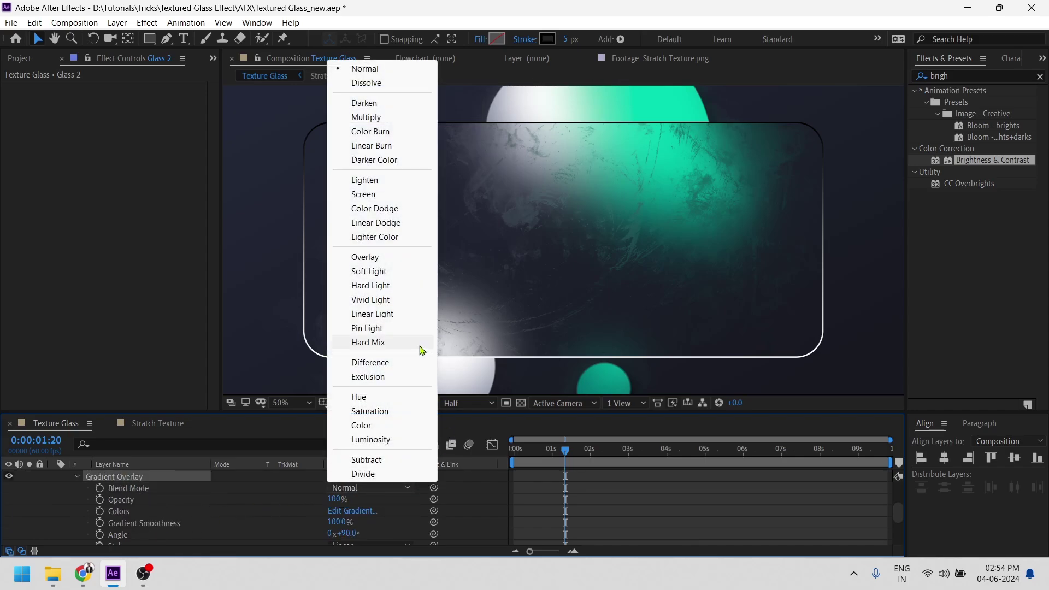
pyautogui.click(383, 257)
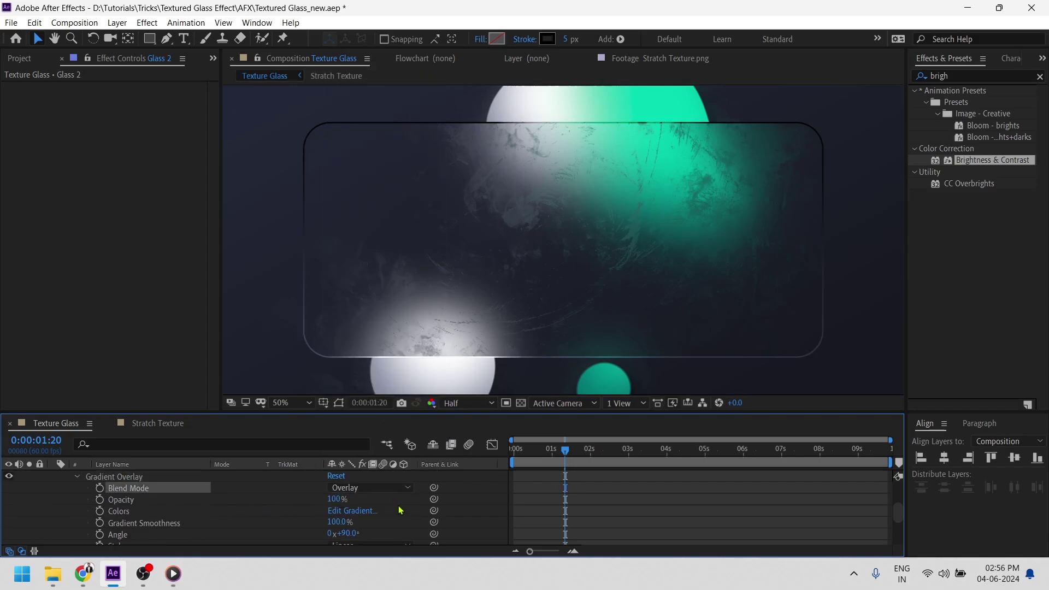
pyautogui.scroll(-2, 403, 513)
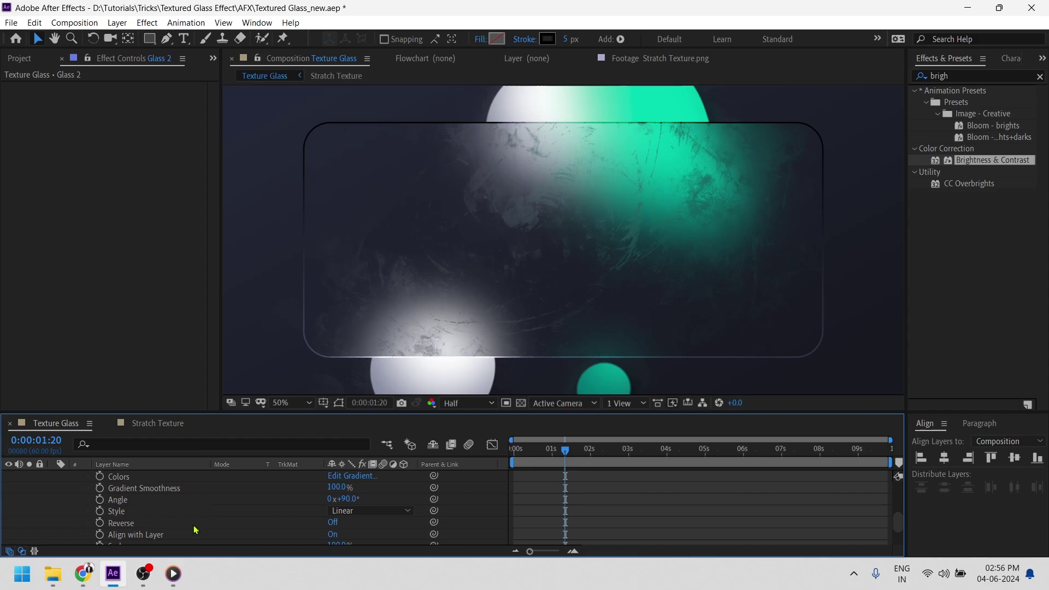
pyautogui.click(375, 513)
pyautogui.click(391, 484)
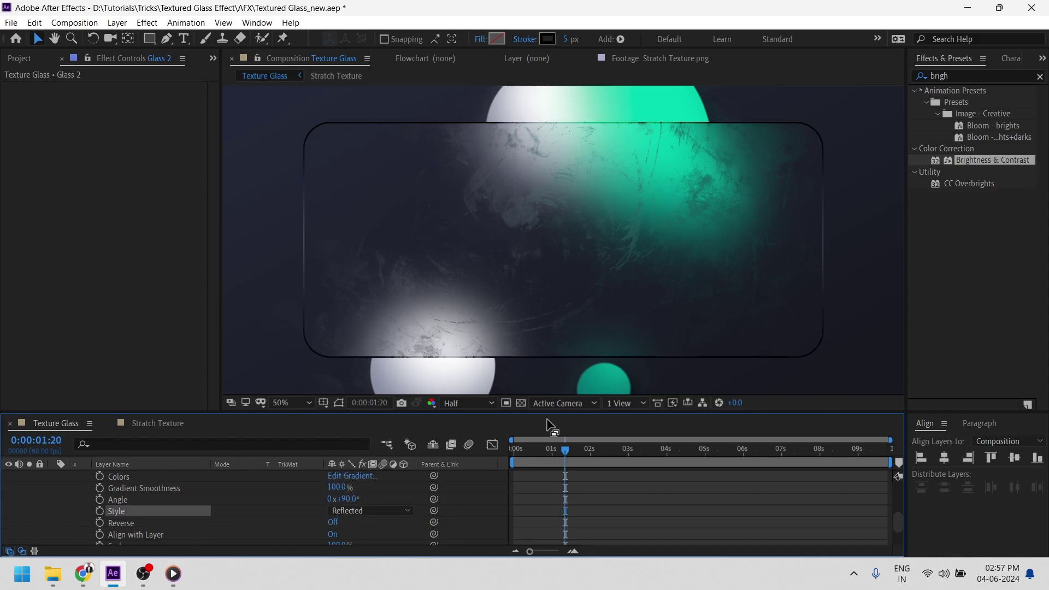
pyautogui.scroll(2, 192, 509)
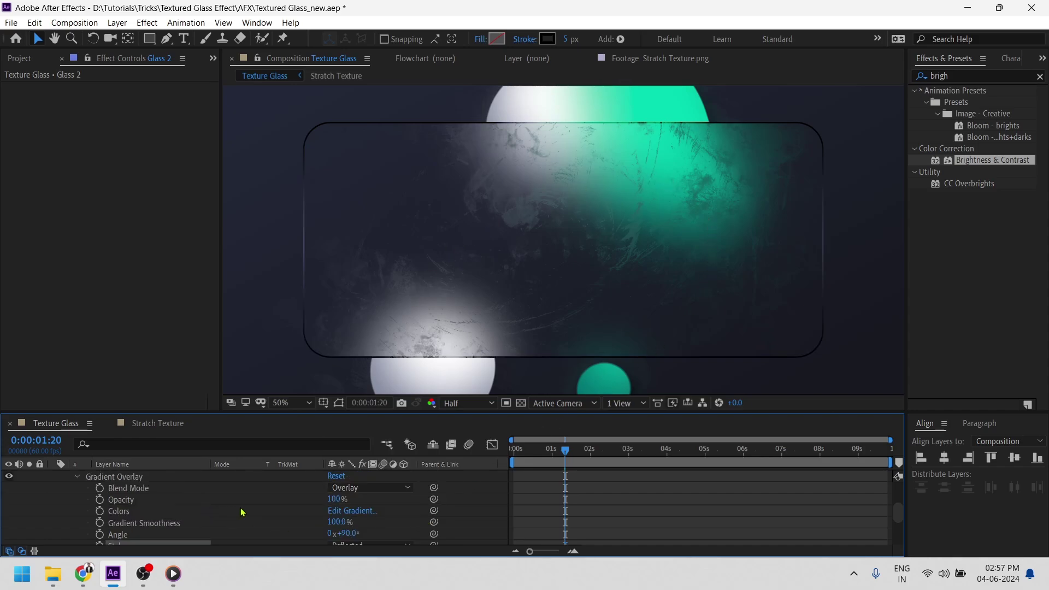
# Edit Glass 2's gradient so its right-end opacity stop is 0%, fading white to transparent.
pyautogui.click(364, 513)
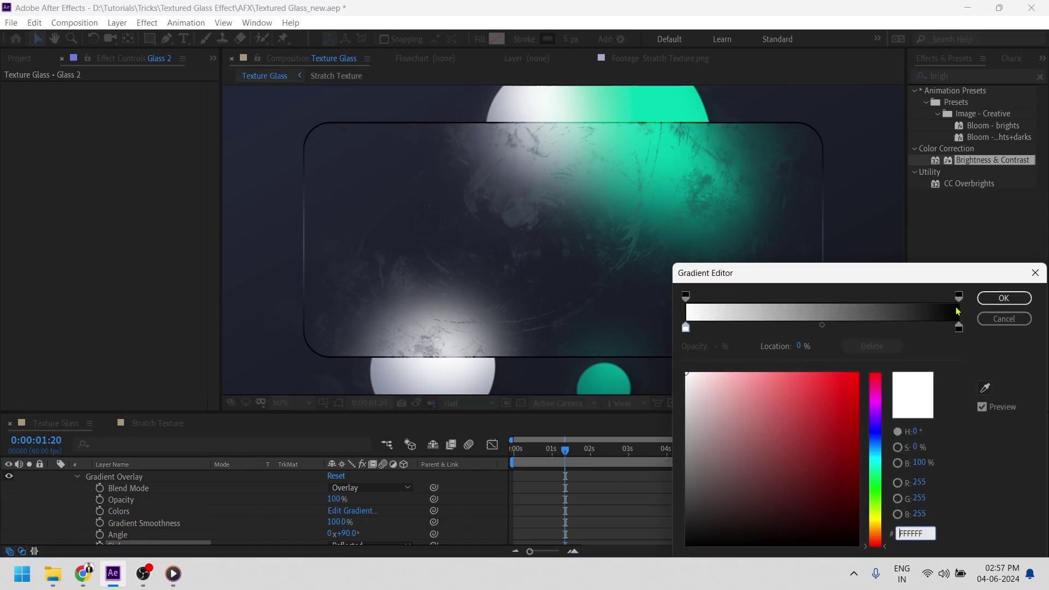
pyautogui.click(960, 297)
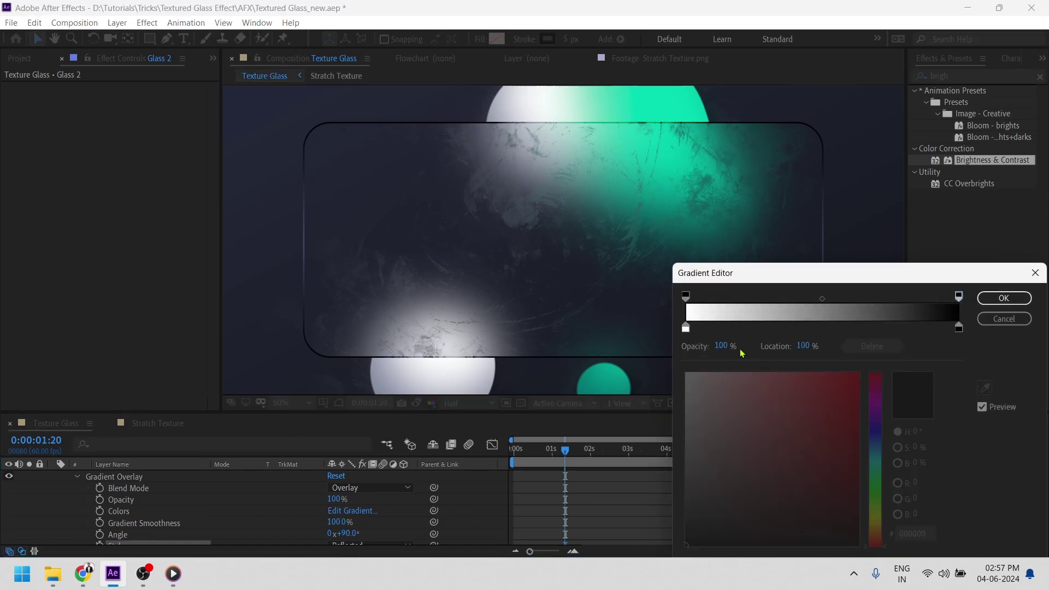
pyautogui.moveTo(729, 346); pyautogui.dragTo(604, 345)
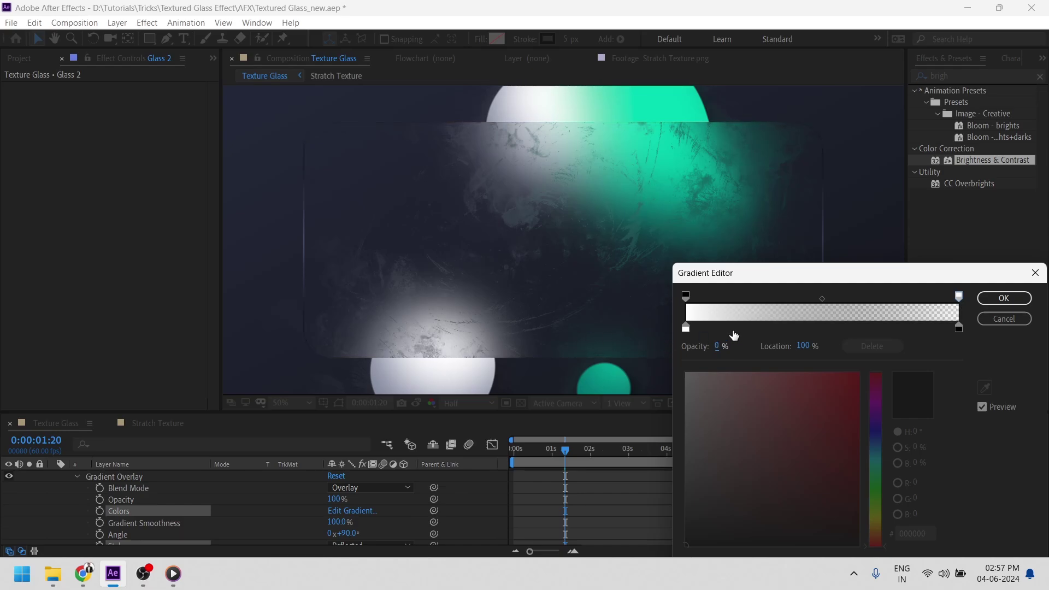
pyautogui.click(981, 298)
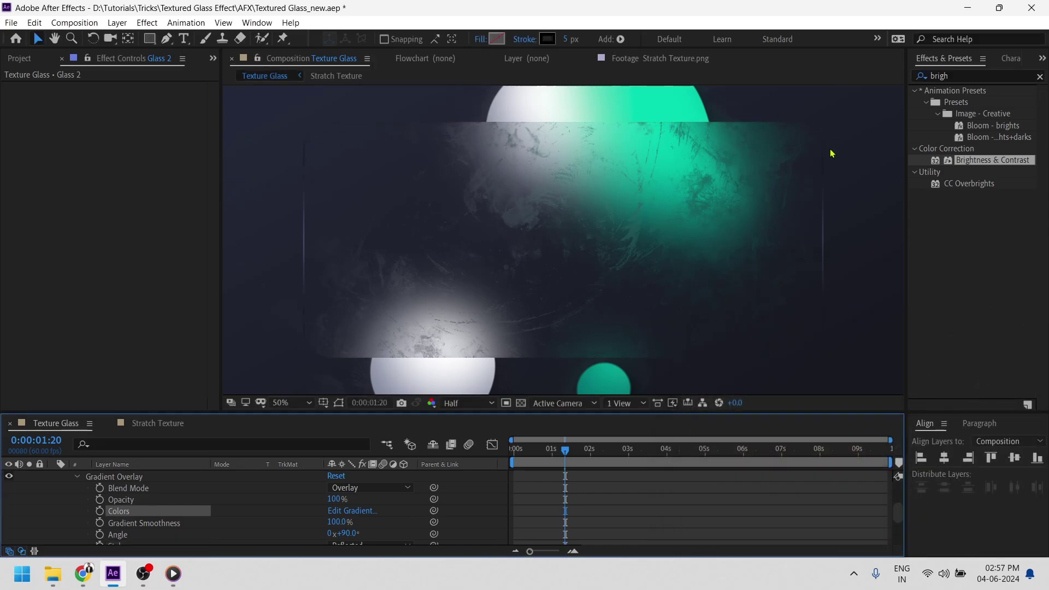
# Drive the Gradient Overlay Angle with the expression time*40.
pyautogui.scroll(-3, 333, 514)
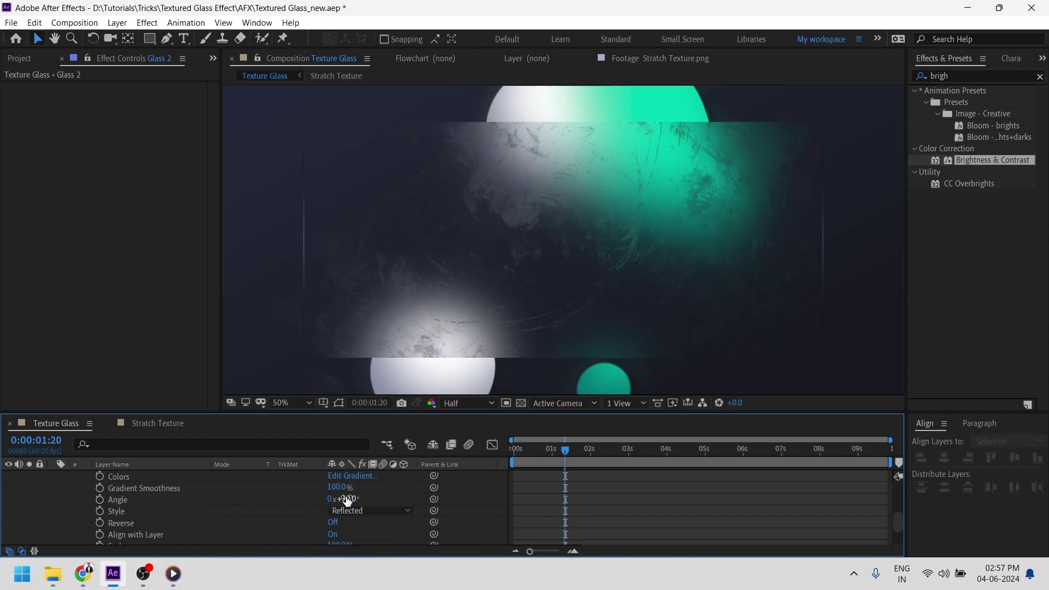
pyautogui.moveTo(349, 499); pyautogui.dragTo(410, 503)
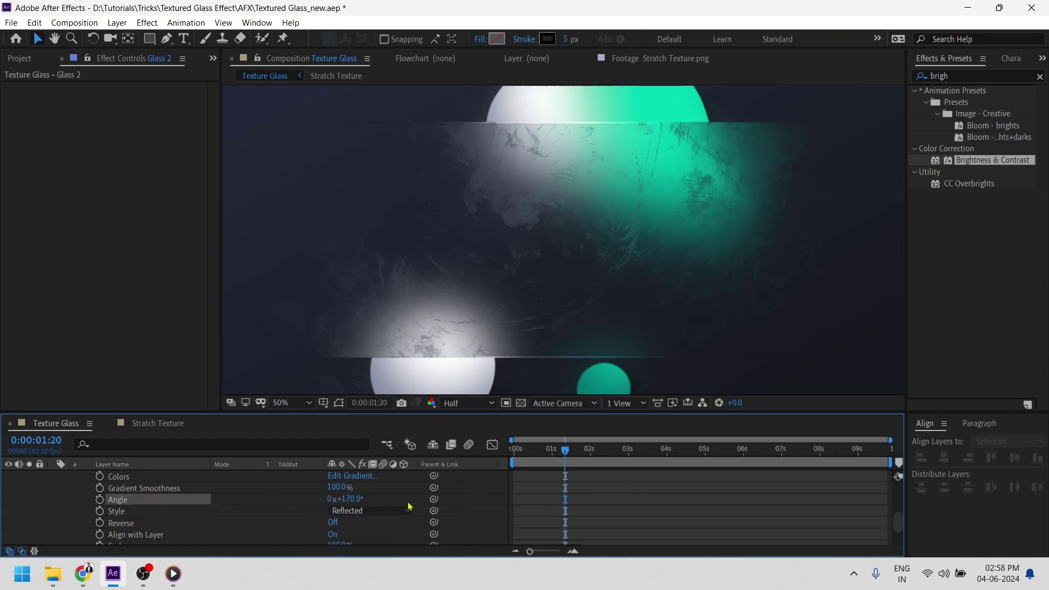
pyautogui.keyDown('alt'); pyautogui.click(100, 500); pyautogui.keyUp('alt')
pyautogui.write('tim')
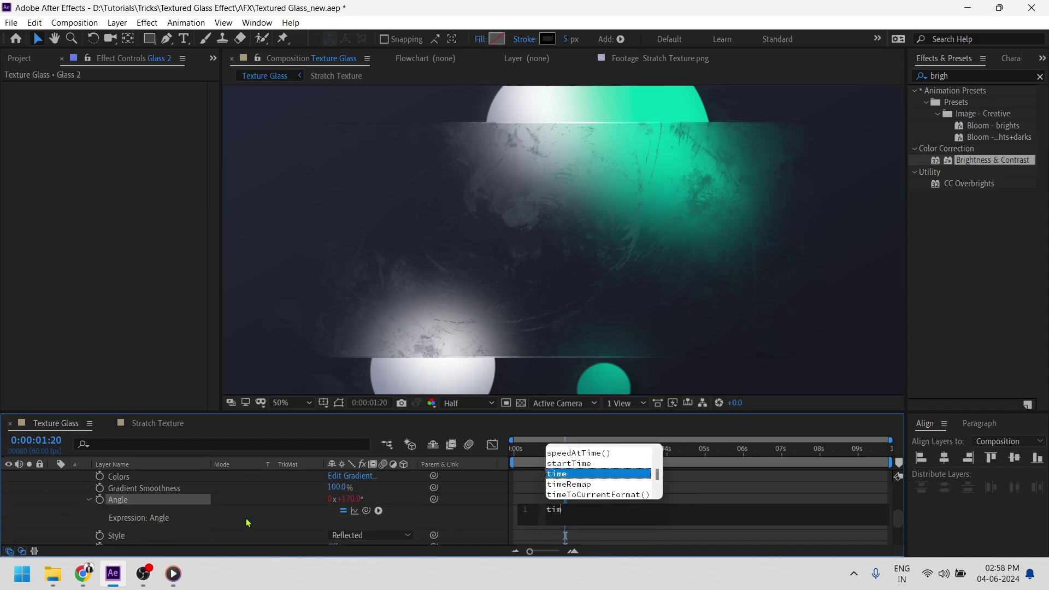
pyautogui.write('e*40')
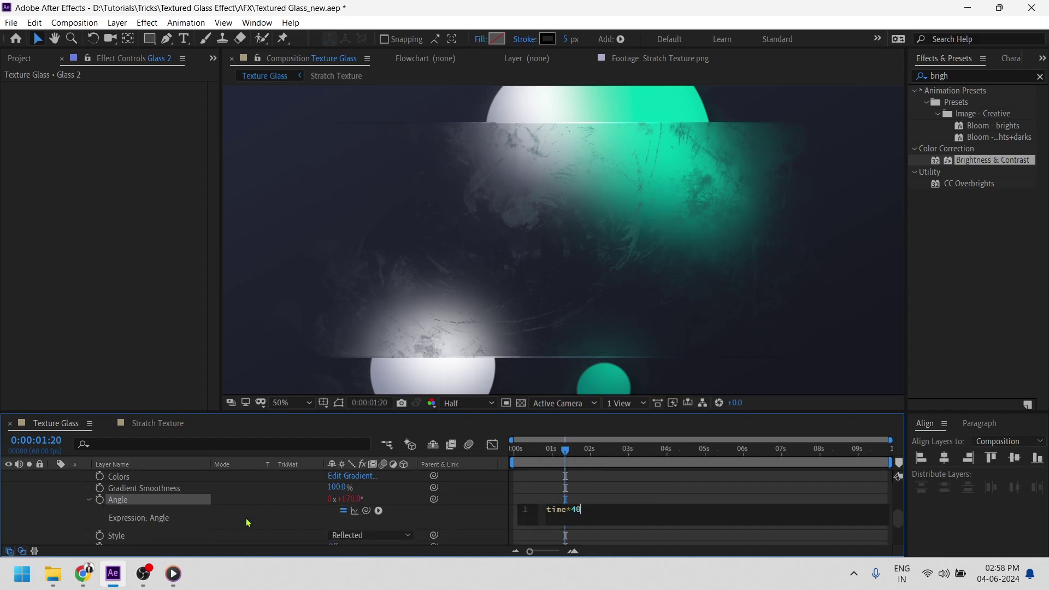
pyautogui.click(513, 489)
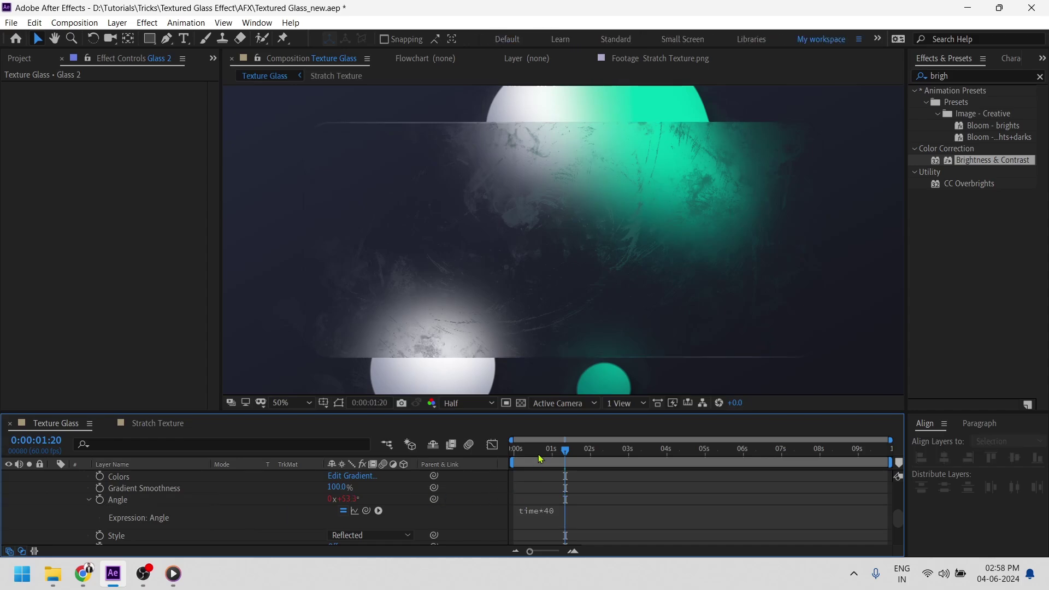
# Preview the rotating glass edge highlight from the start of the timeline, fitting the comp in view.
pyautogui.click(508, 454)
pyautogui.press('space')
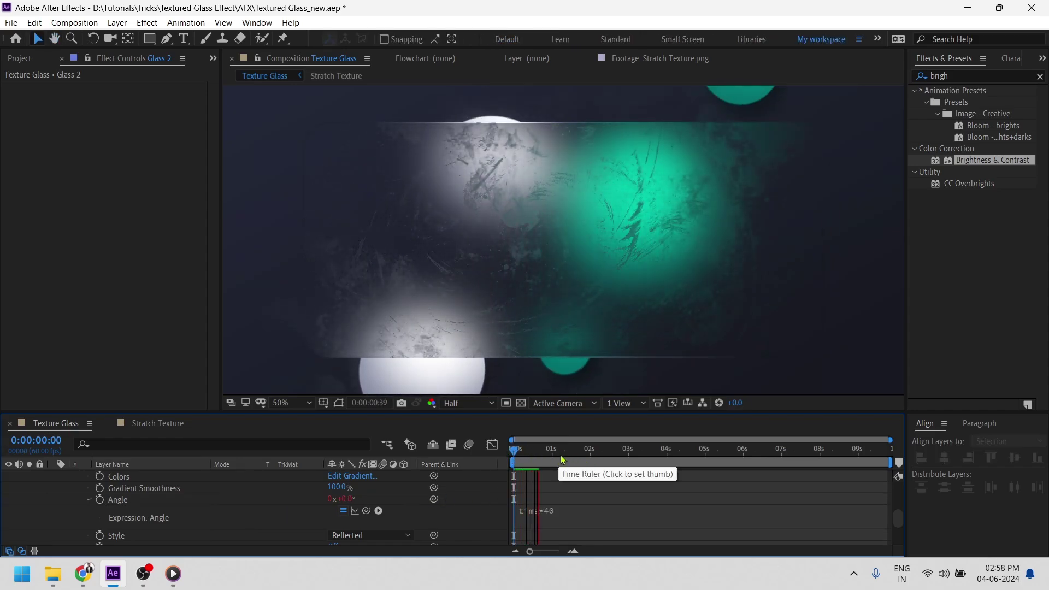
pyautogui.hotkey('shift', '/')
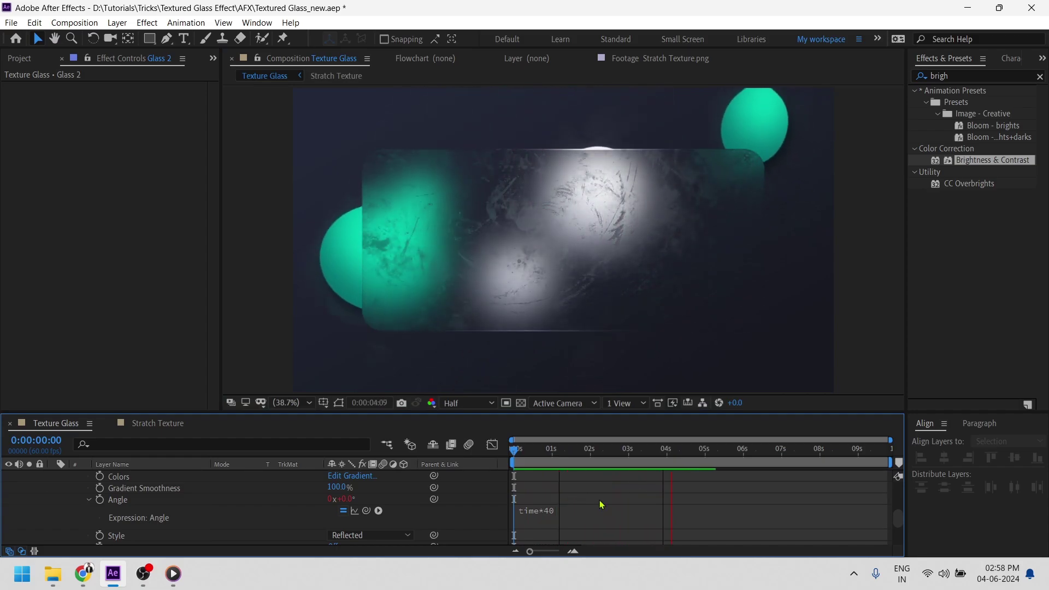
pyautogui.press('space')
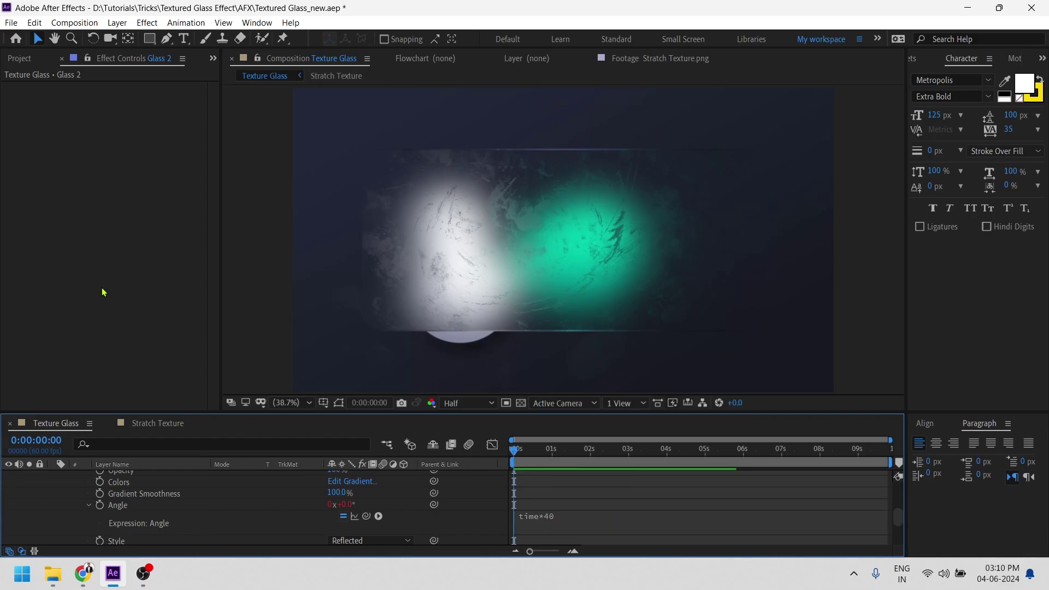
pyautogui.scroll(10, 43, 521)
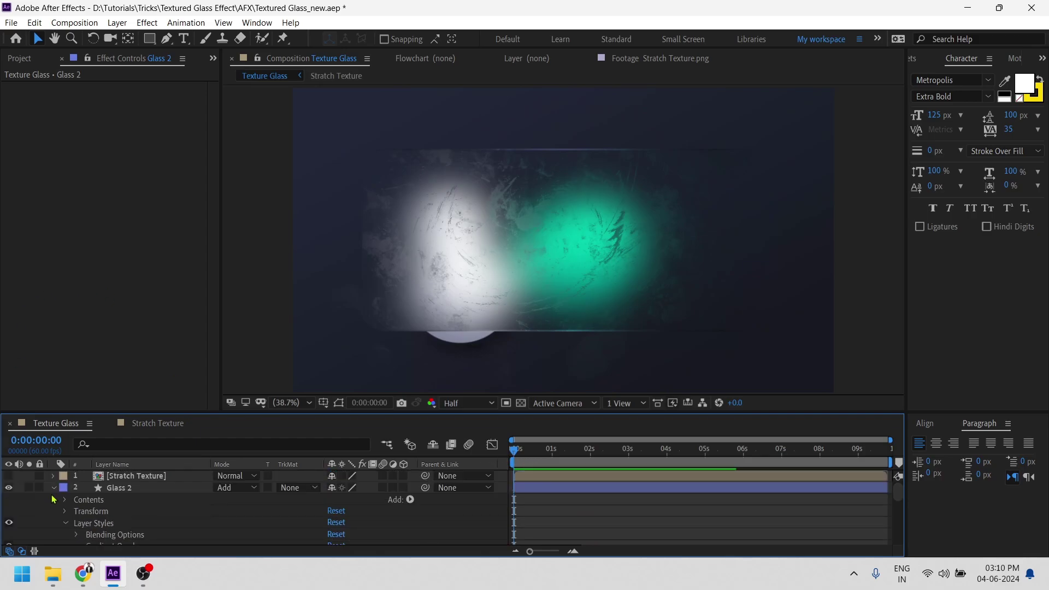
# Collapse Glass 2 and add a text layer reading 'Texture Glass' on the glass panel.
pyautogui.click(54, 488)
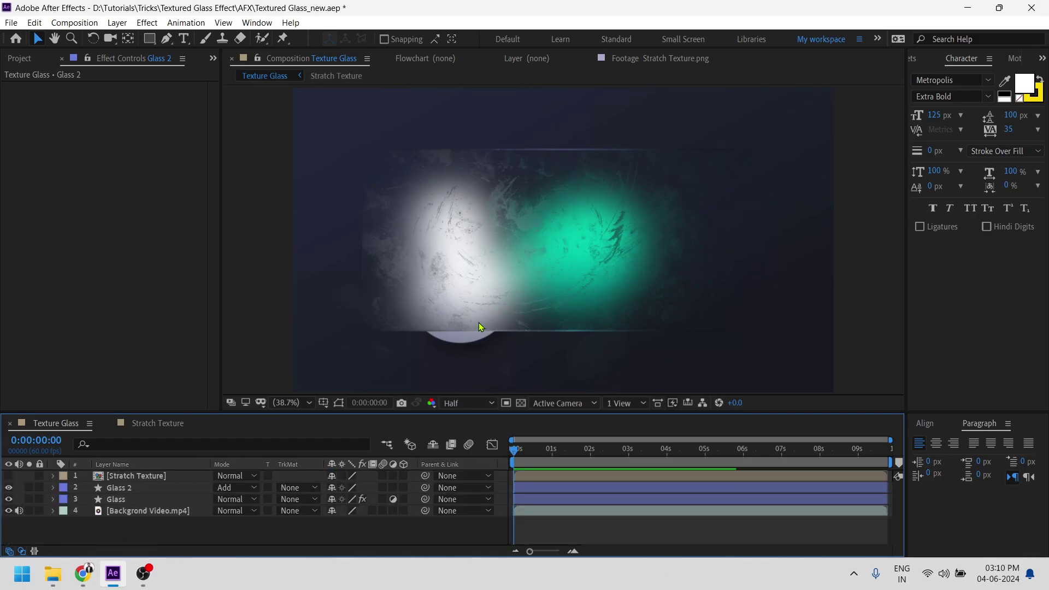
pyautogui.click(184, 39)
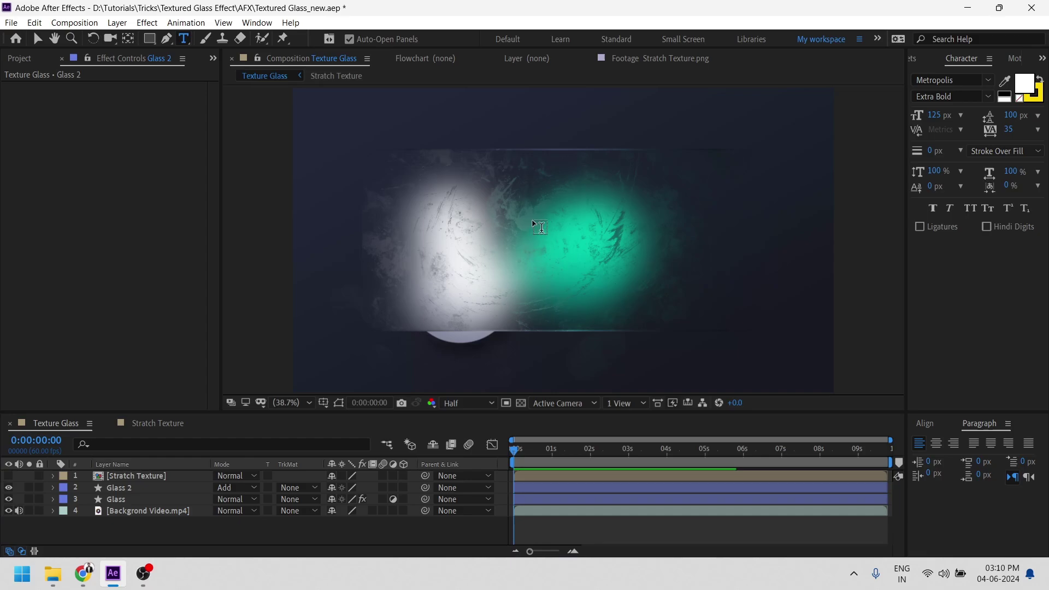
pyautogui.click(449, 235)
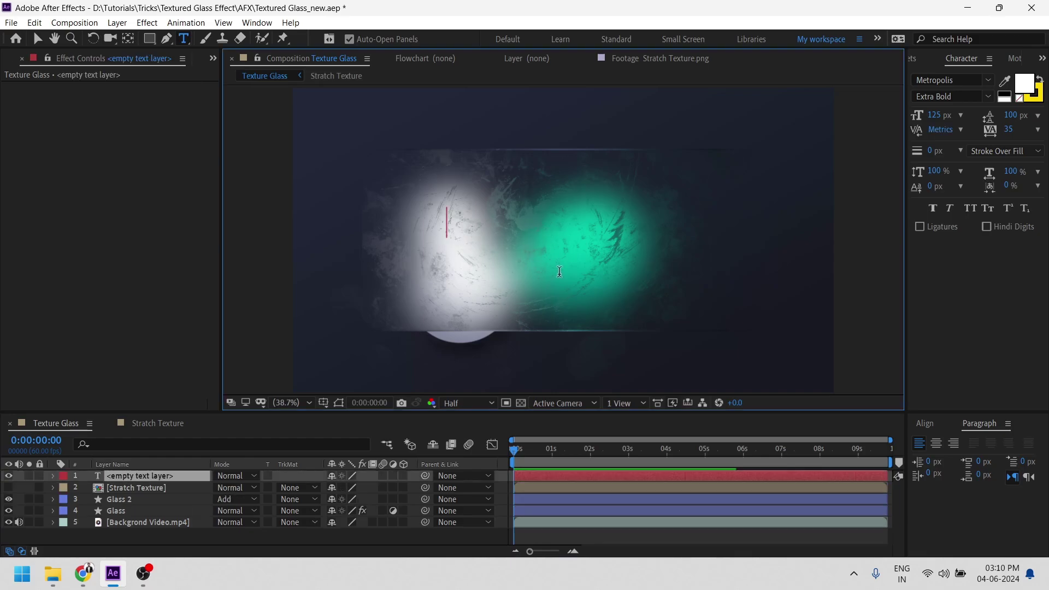
pyautogui.write('Textr')
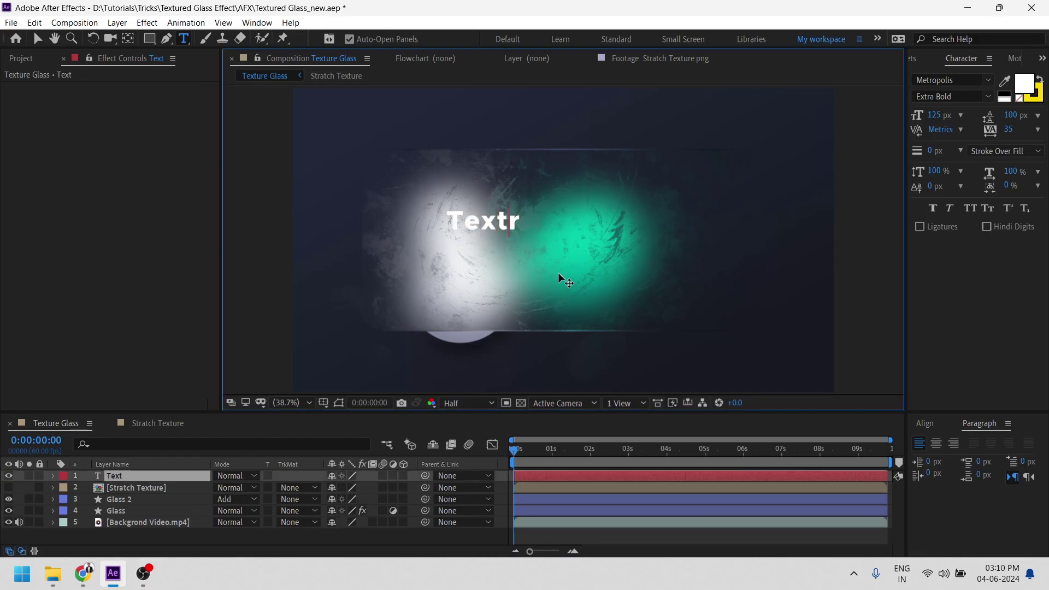
pyautogui.press('BackSpace')
pyautogui.write('ure G')
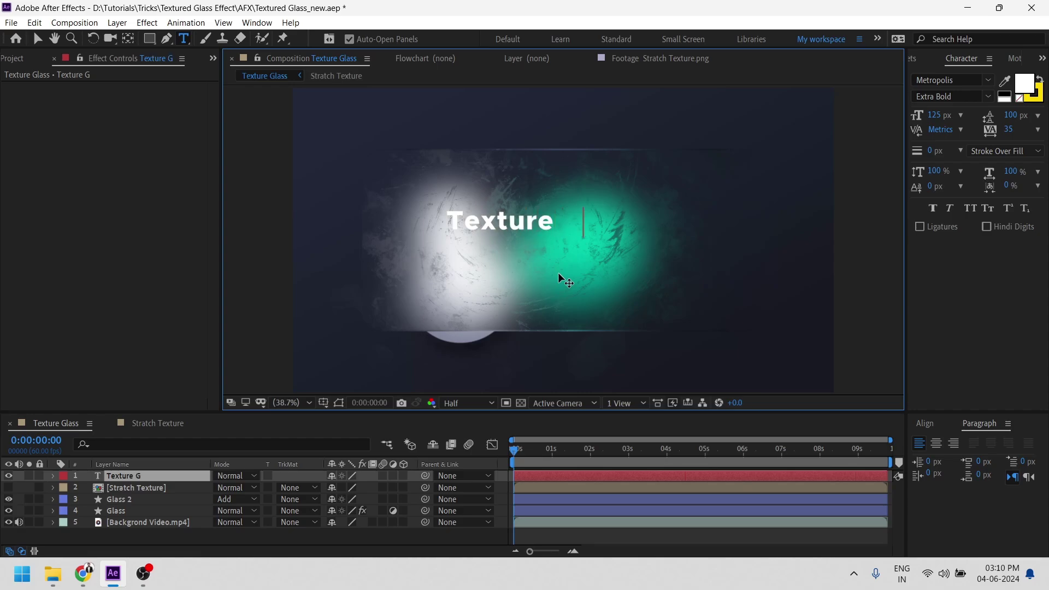
pyautogui.write('l')
pyautogui.press('BackSpace')
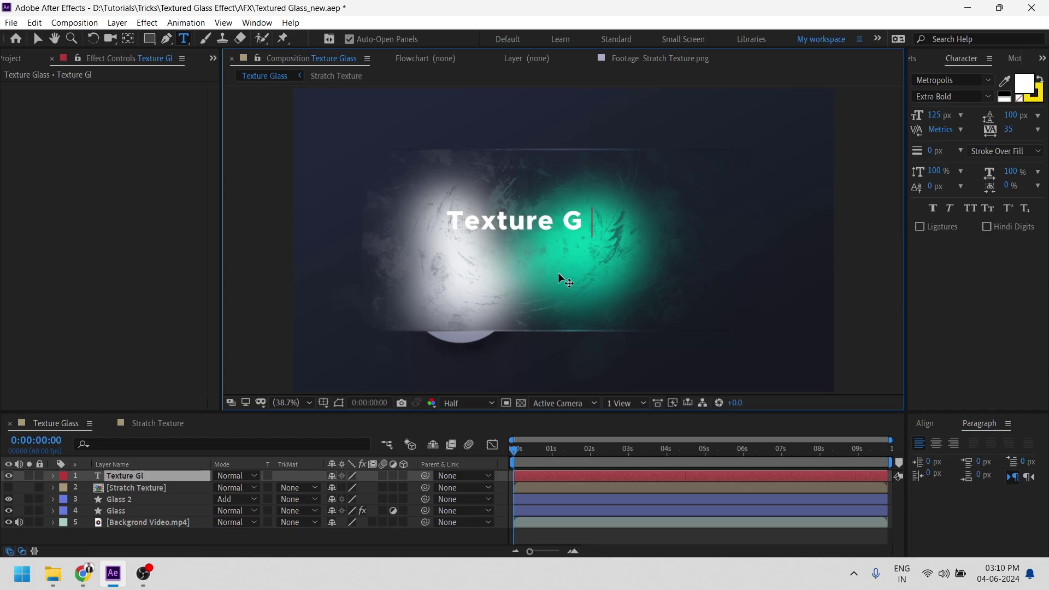
pyautogui.write('lass')
# Set the title to All Caps and centre it vertically and horizontally in the composition.
pyautogui.hotkey('ctrl', 'a')
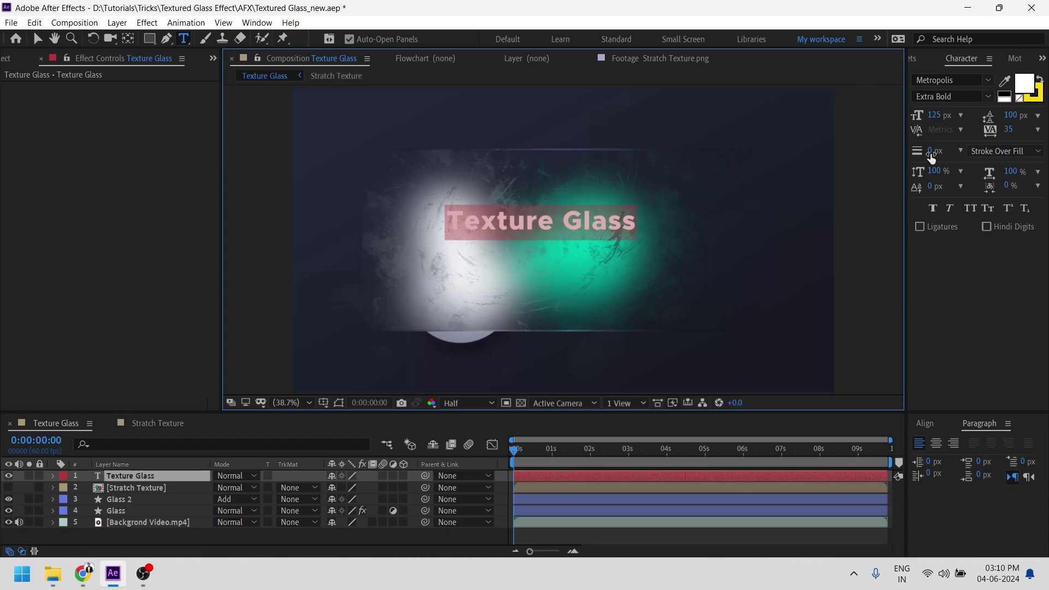
pyautogui.click(970, 211)
pyautogui.click(926, 424)
pyautogui.click(1015, 458)
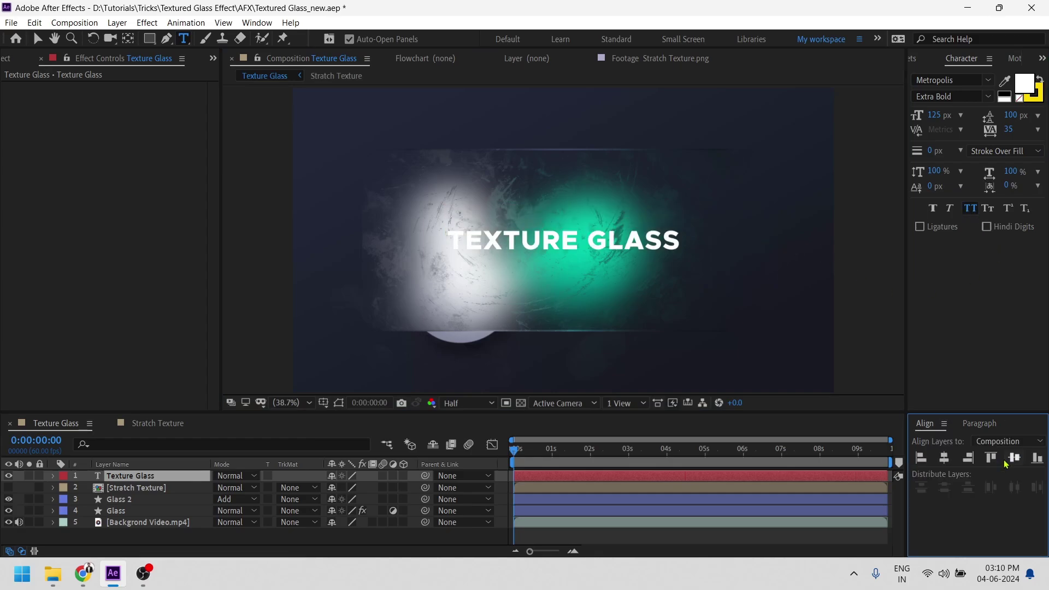
pyautogui.click(944, 458)
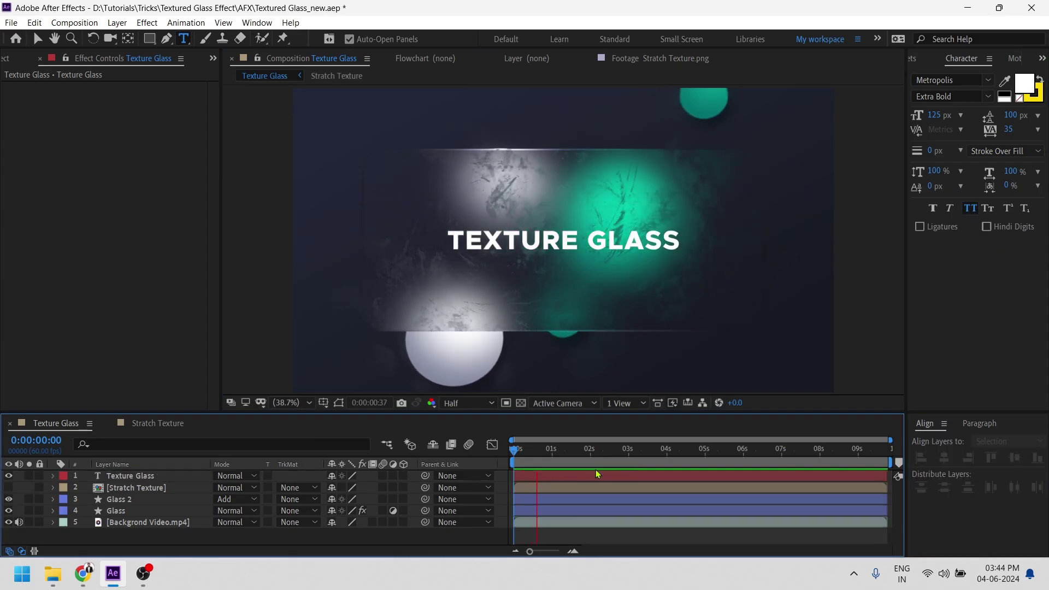